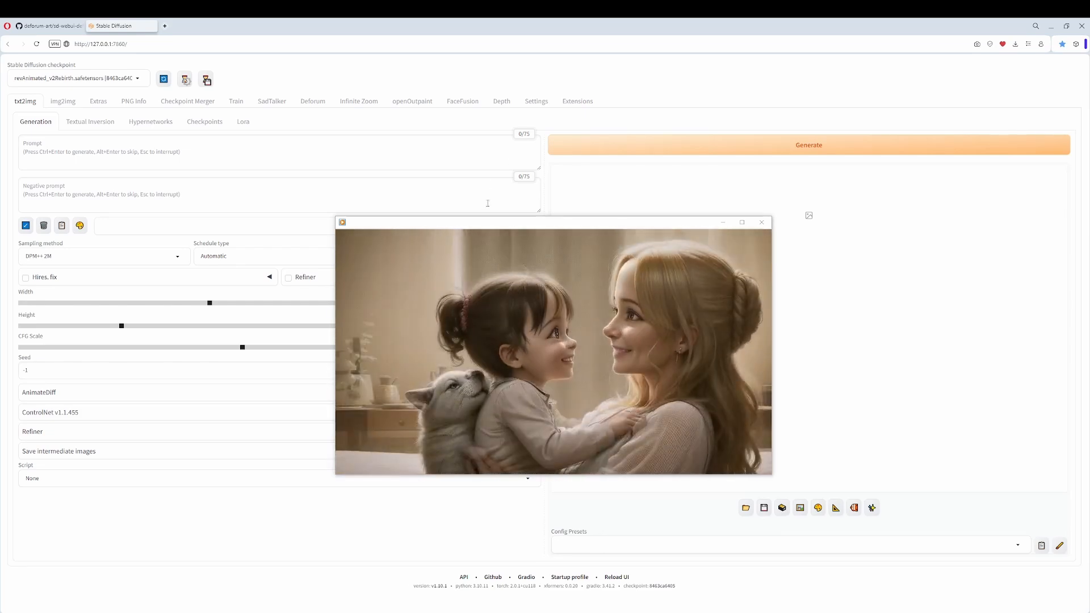
- Check the FFmpeg website, and return to the Stable Diffusion web UI
left_click_drag(496, 226, 430, 147)
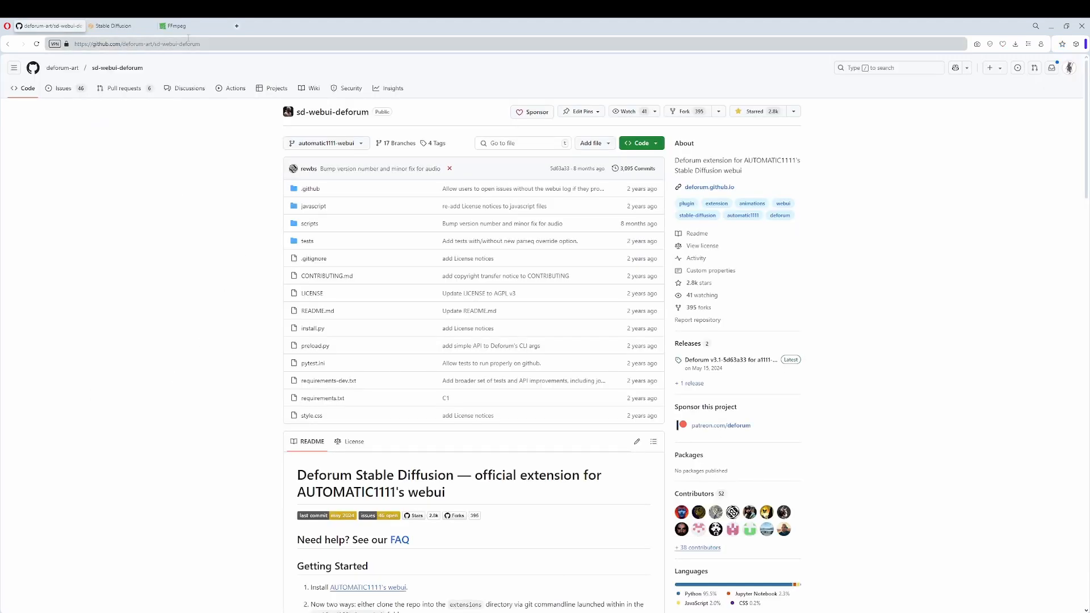
left_click(187, 26)
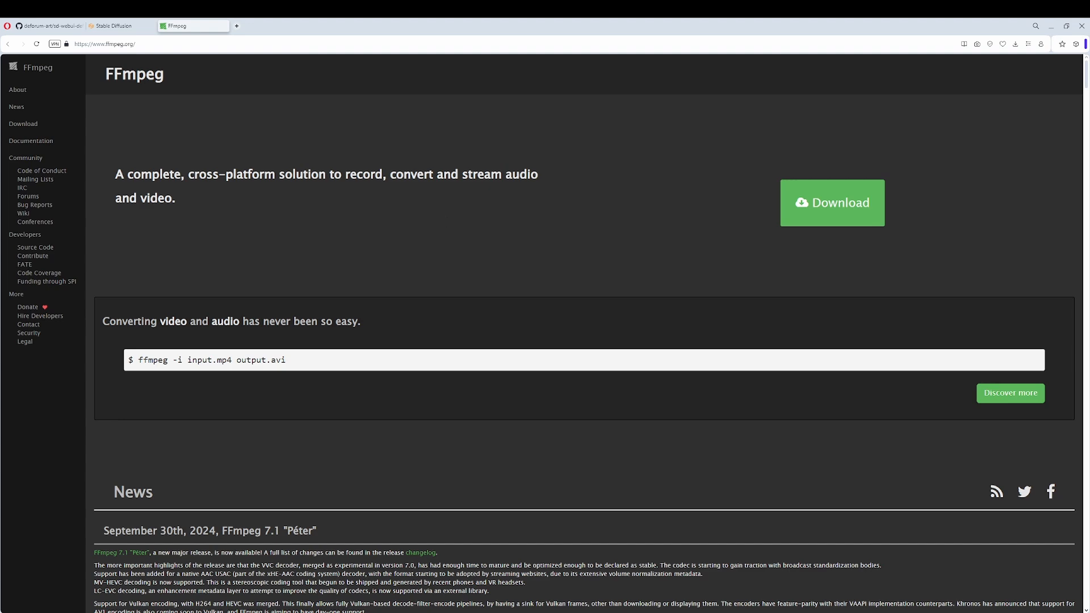
key("ctrl+shift+Tab")
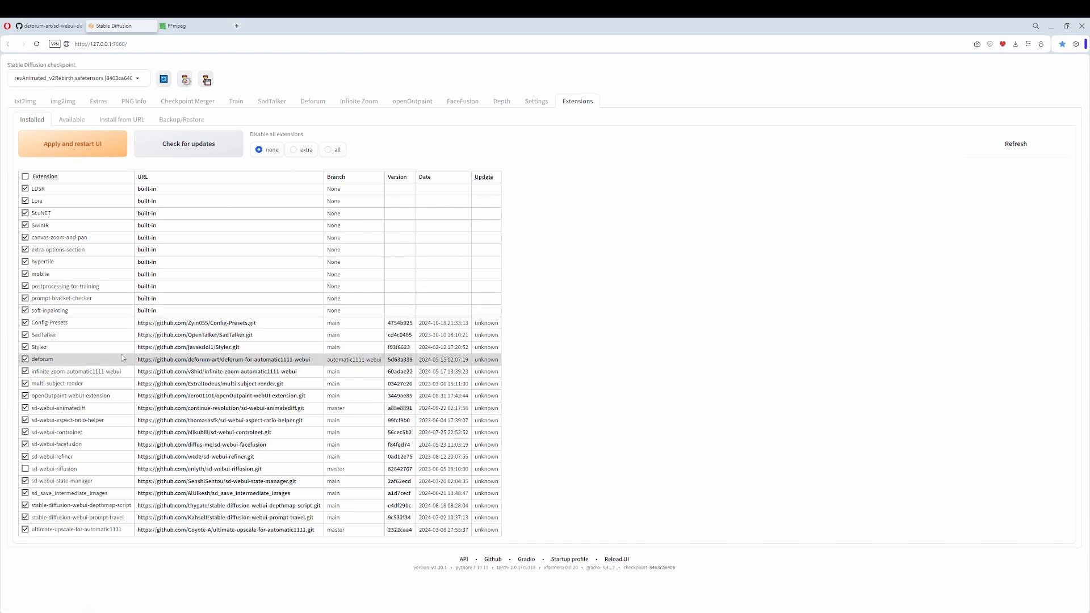
- Load the list of available extensions, search it for "deforum", and check the installed extensions
left_click(71, 120)
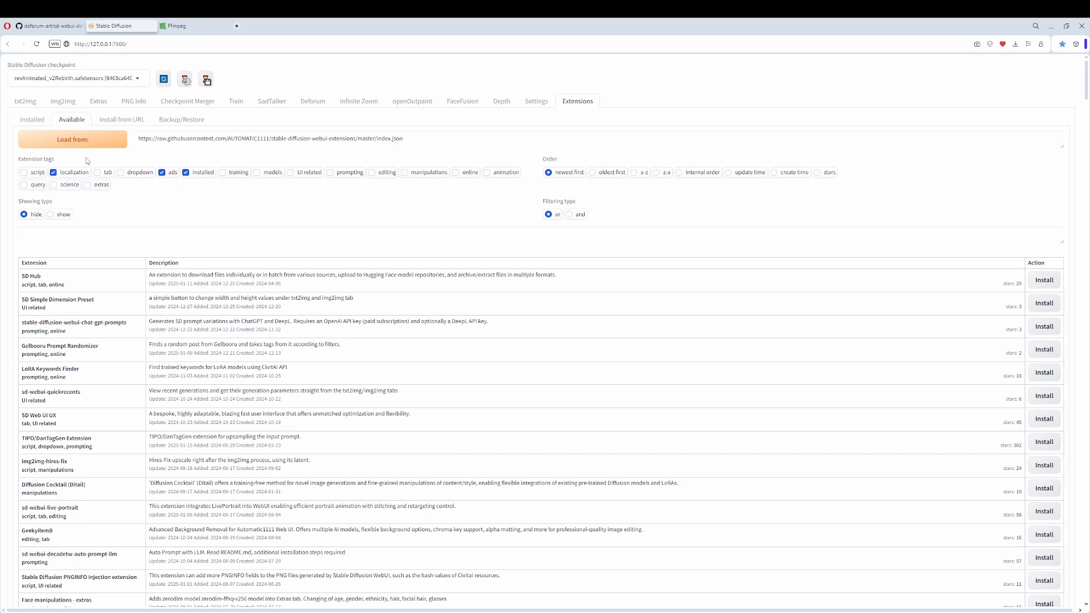
left_click(77, 144)
type("deforum")
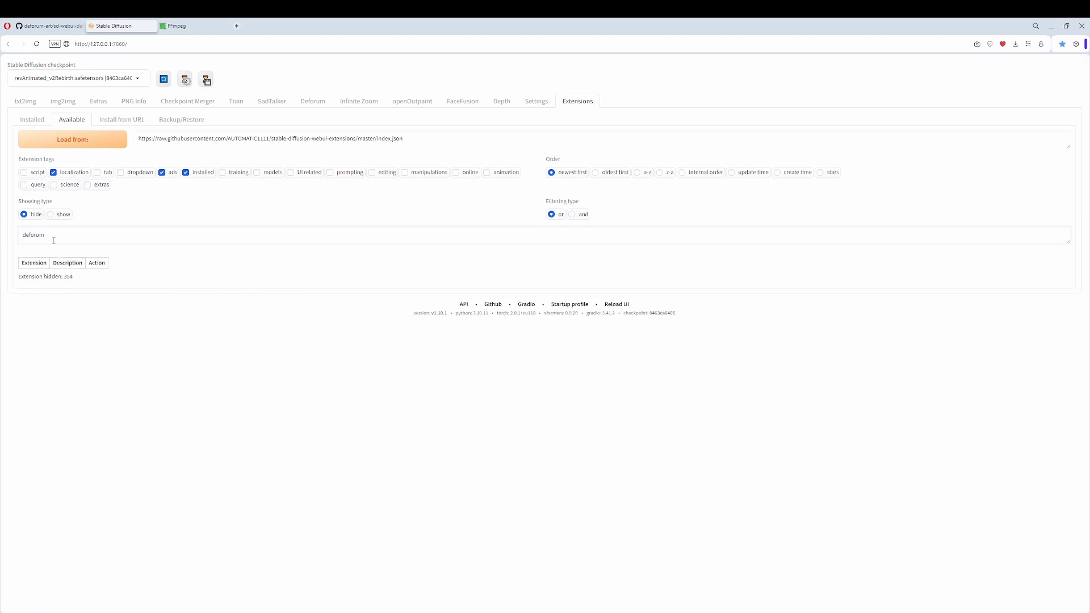
left_click(33, 121)
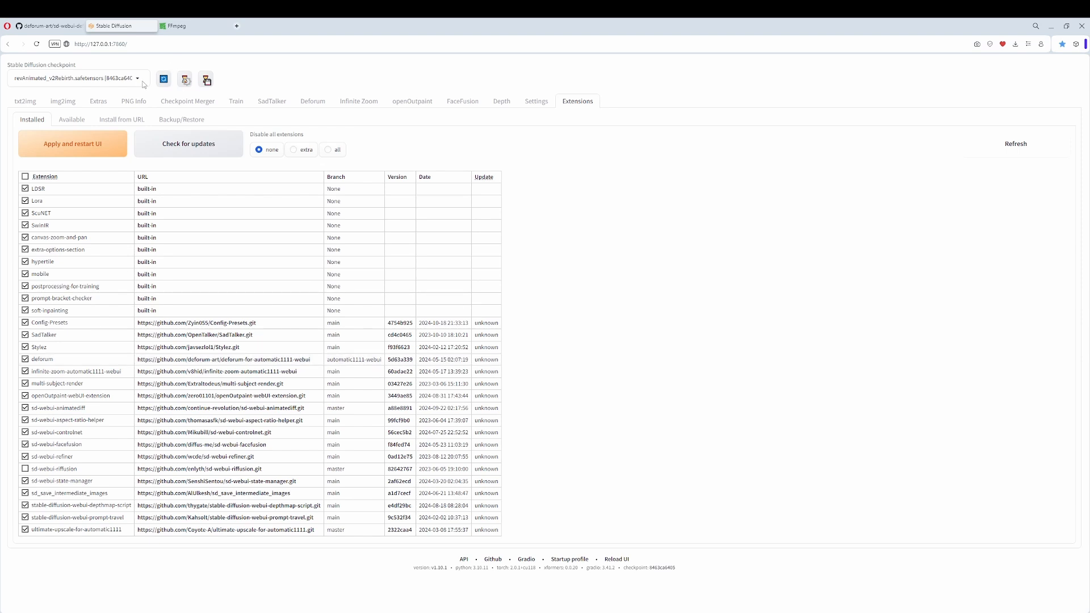
left_click(71, 126)
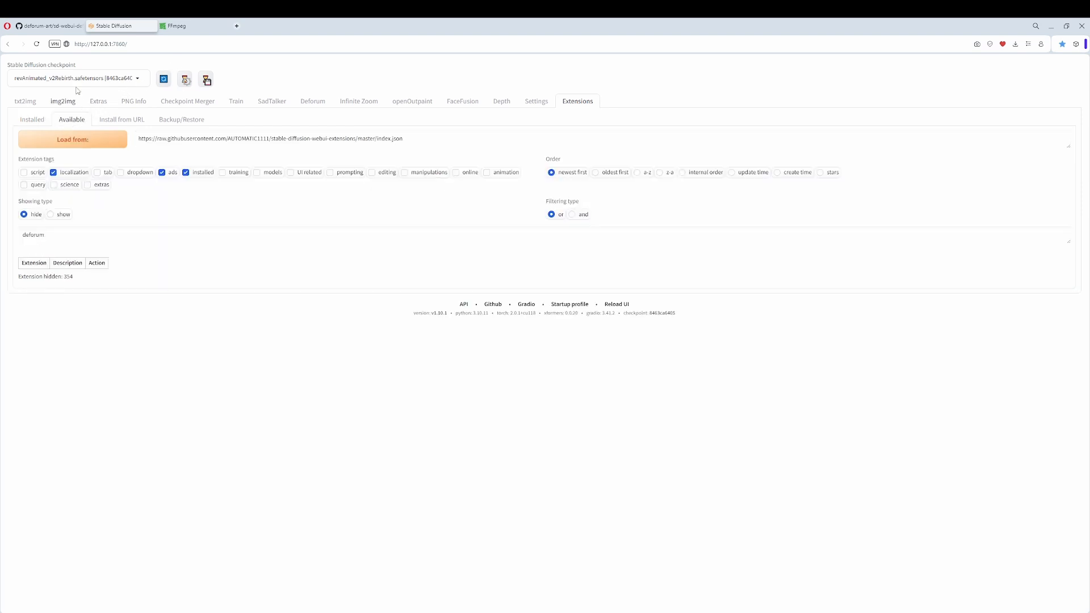
- Copy the sd-webui-deforum repository address from GitHub and enter it as the git repository URL for installing an extension
left_click(53, 27)
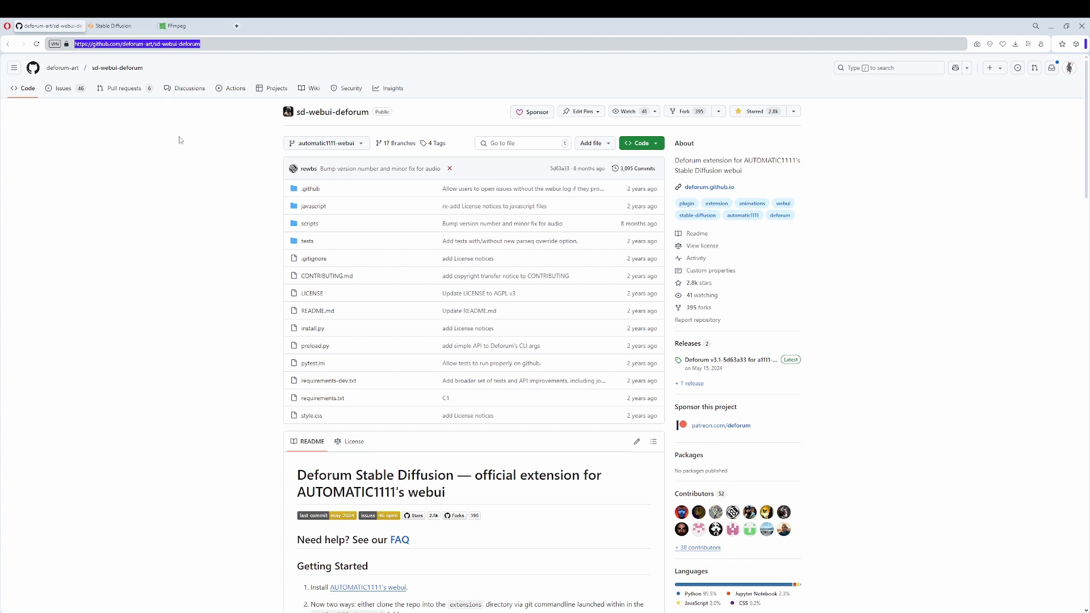
right_click(215, 44)
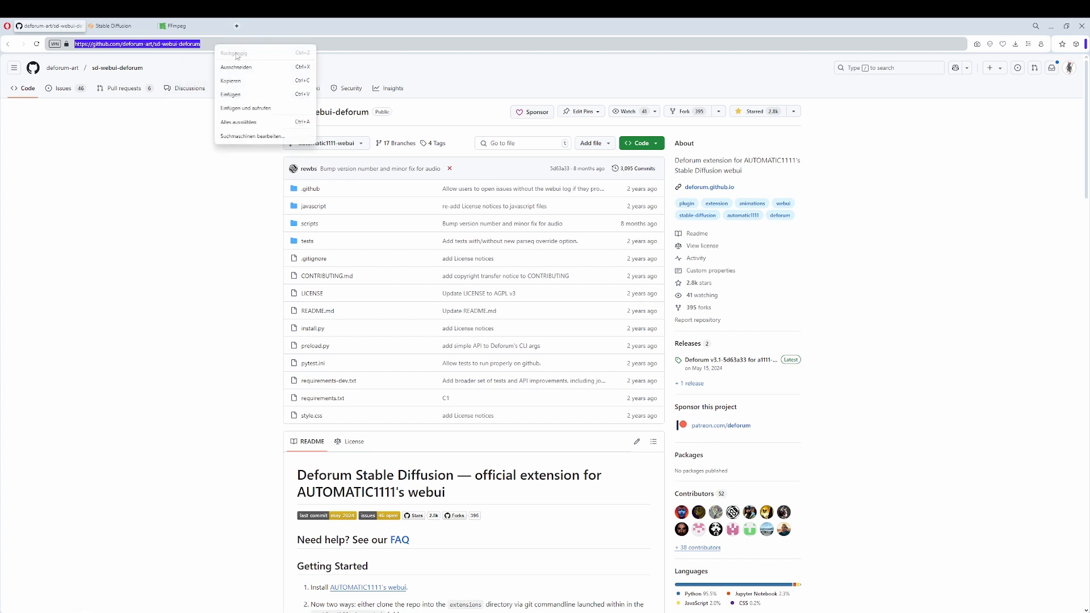
left_click(262, 81)
left_click(124, 28)
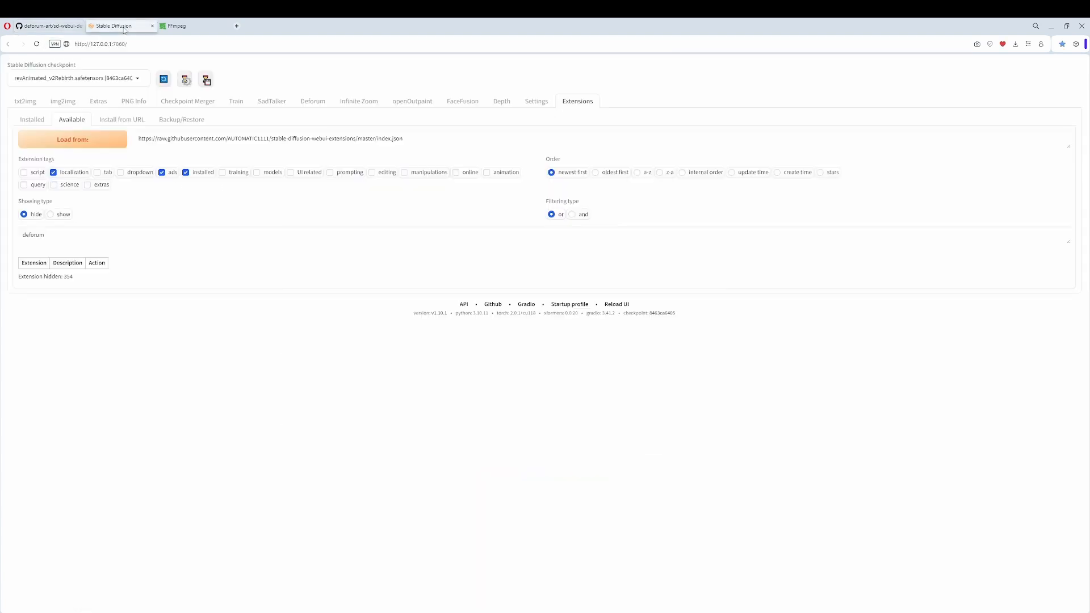
left_click(118, 122)
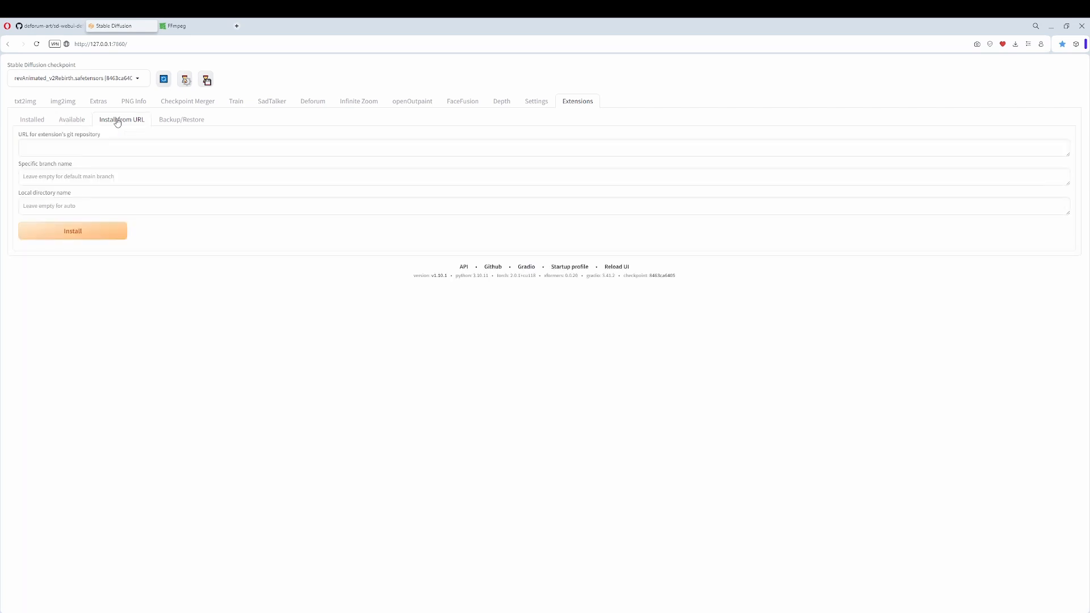
left_click(58, 147)
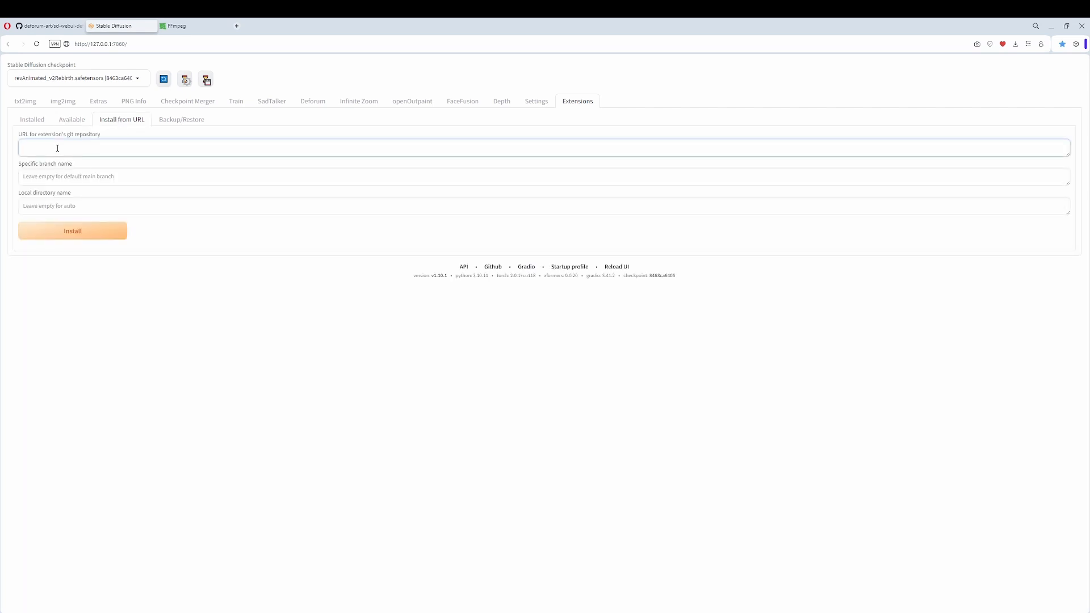
key("ctrl+v")
- Generate a Deforum animation with the default settings and dismiss the FFmpeg error dialog
left_click(321, 104)
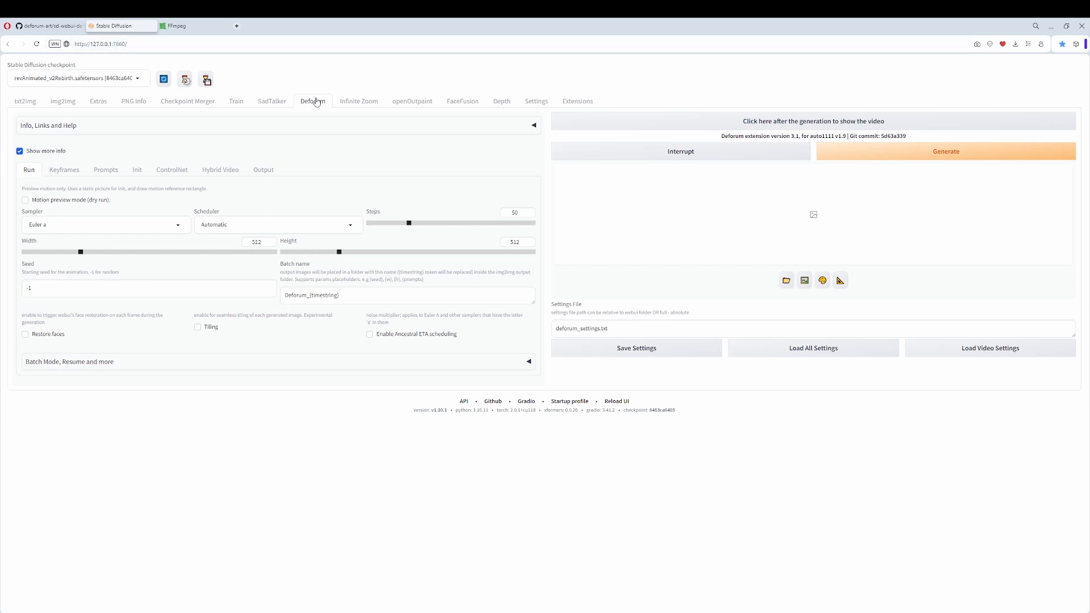
left_click(917, 150)
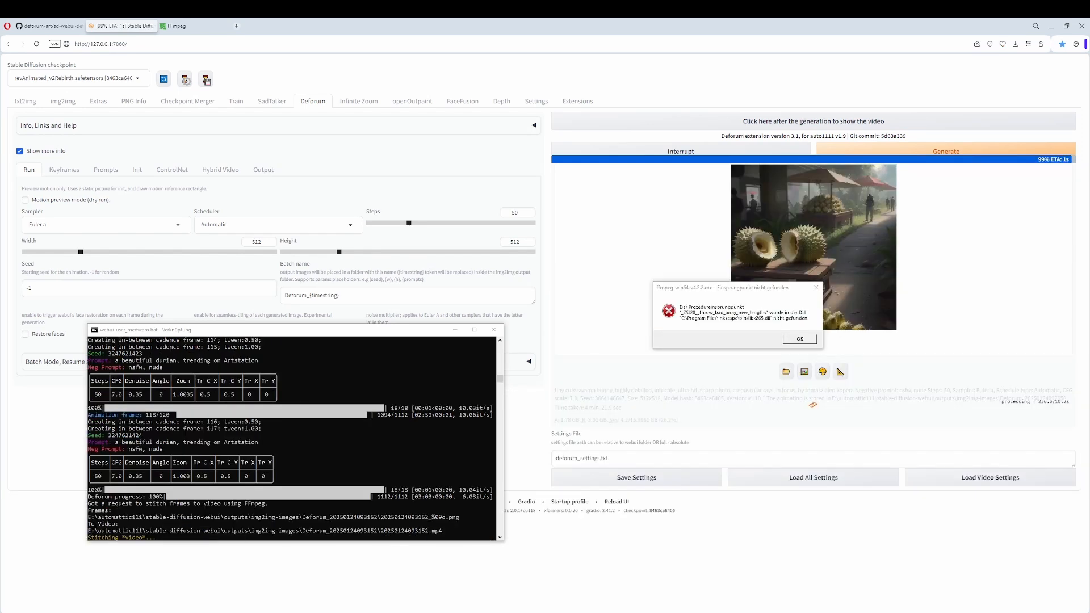
left_click_drag(709, 290, 362, 215)
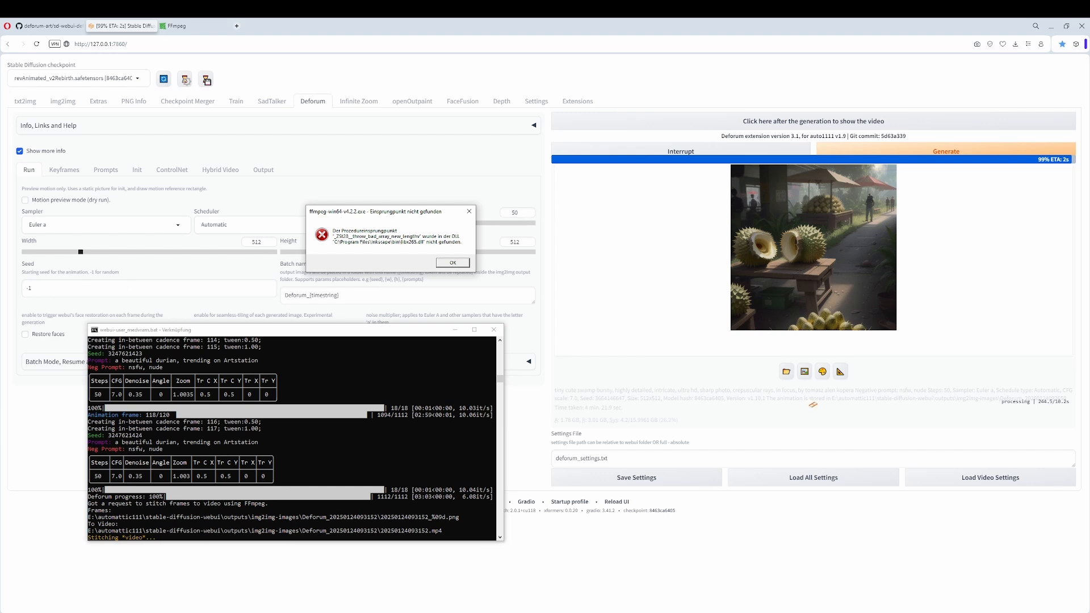
left_click(458, 263)
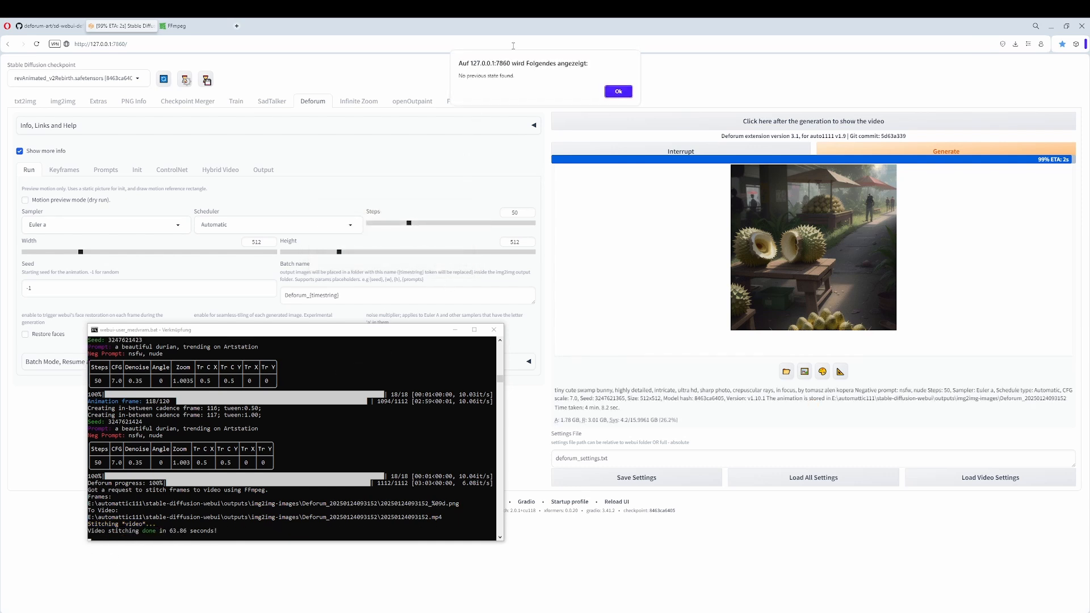
- Dismiss the browser alert and show the generated Deforum video
left_click(518, 69)
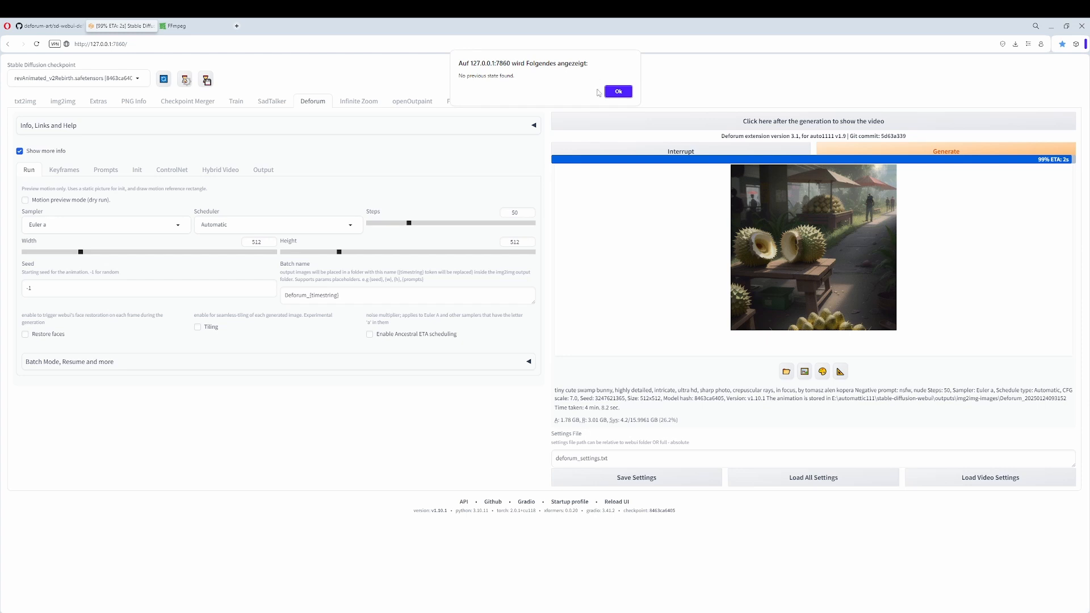
left_click(625, 92)
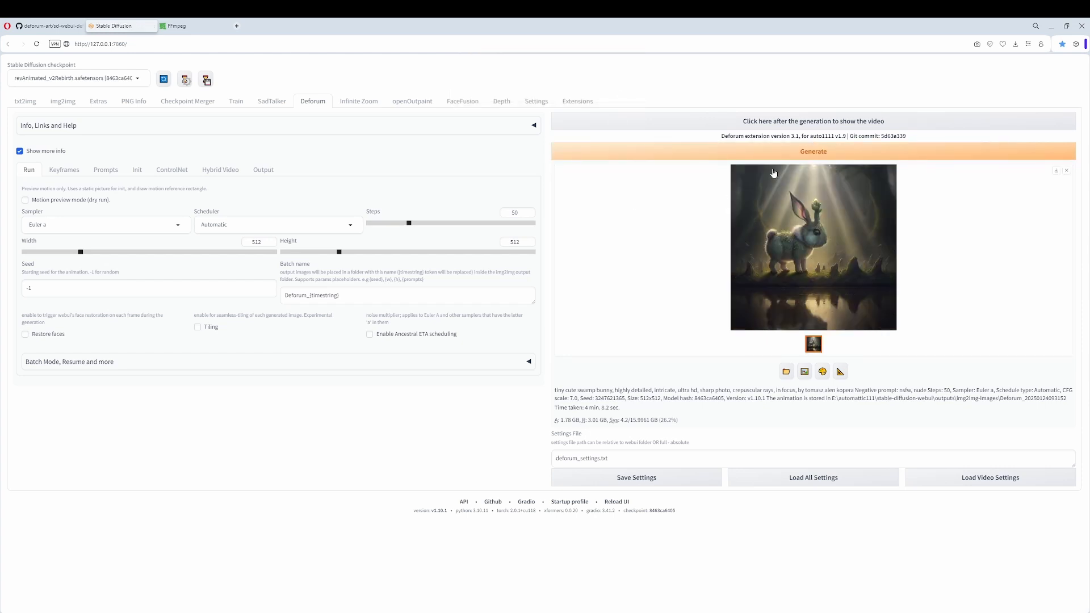
left_click(795, 123)
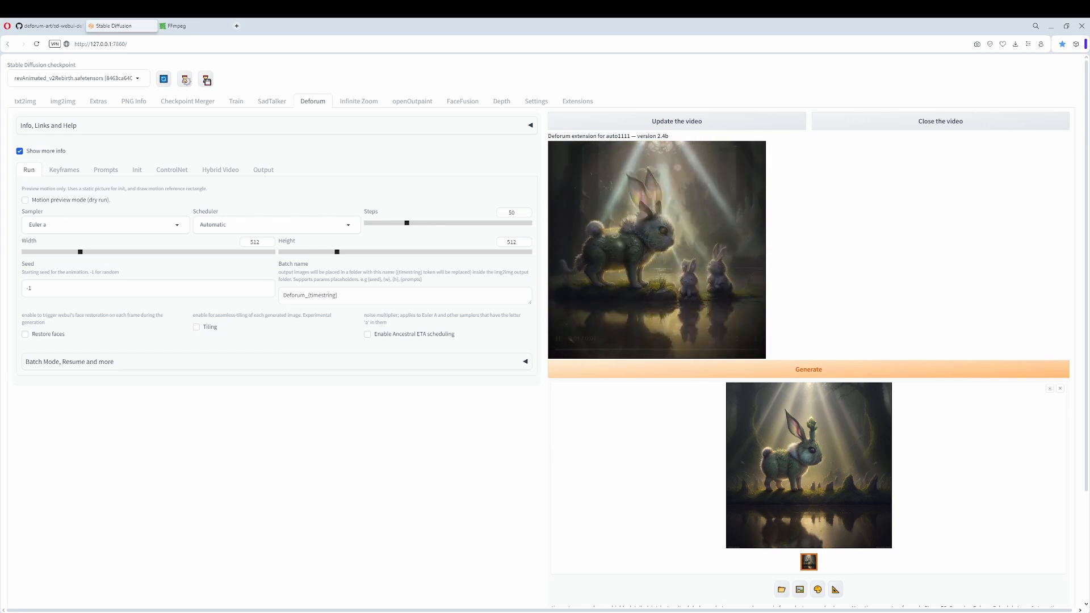
left_click_drag(0, 113, 210, 104)
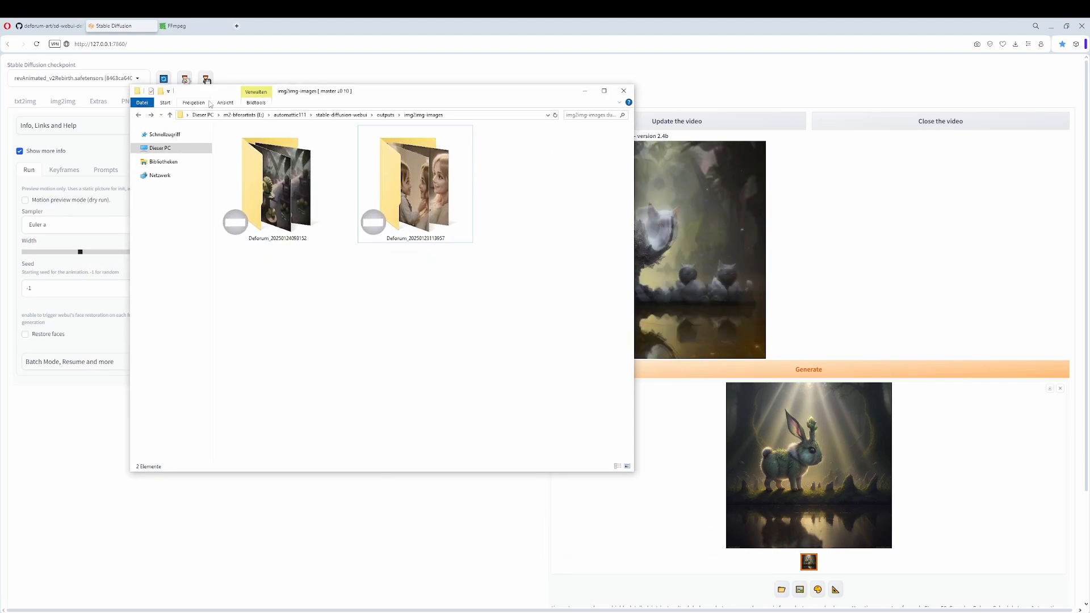
left_click(342, 115)
double_click(238, 302)
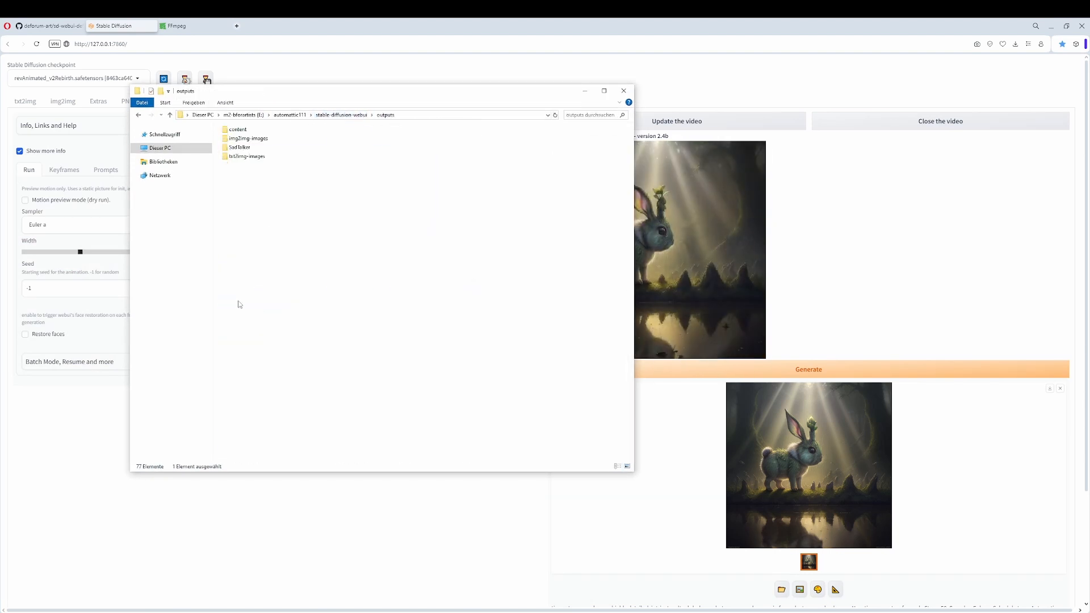
left_click(252, 140)
double_click(250, 139)
left_click(281, 189)
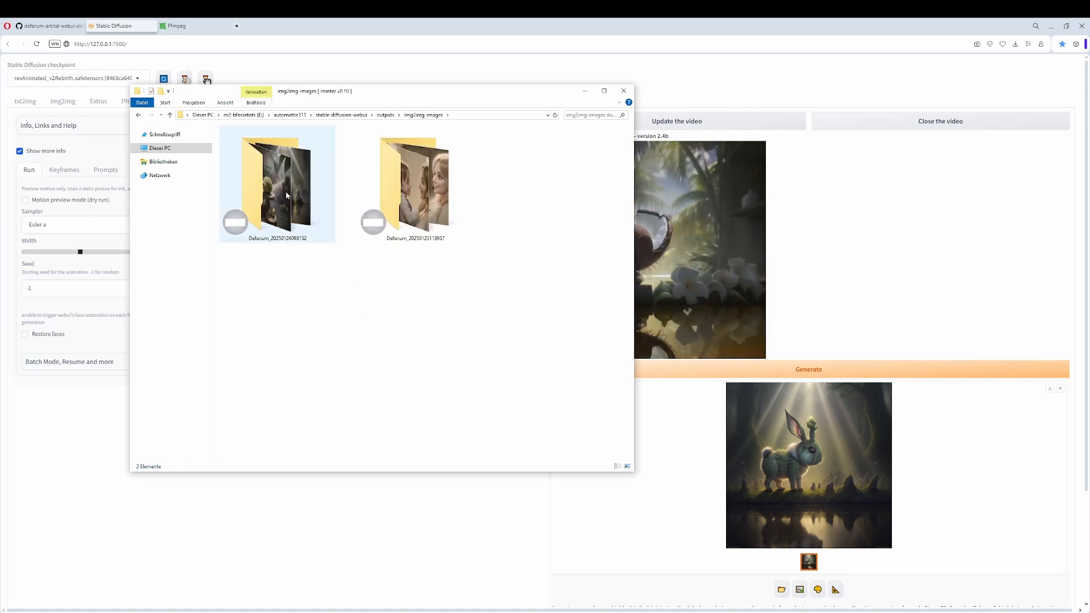
double_click(282, 176)
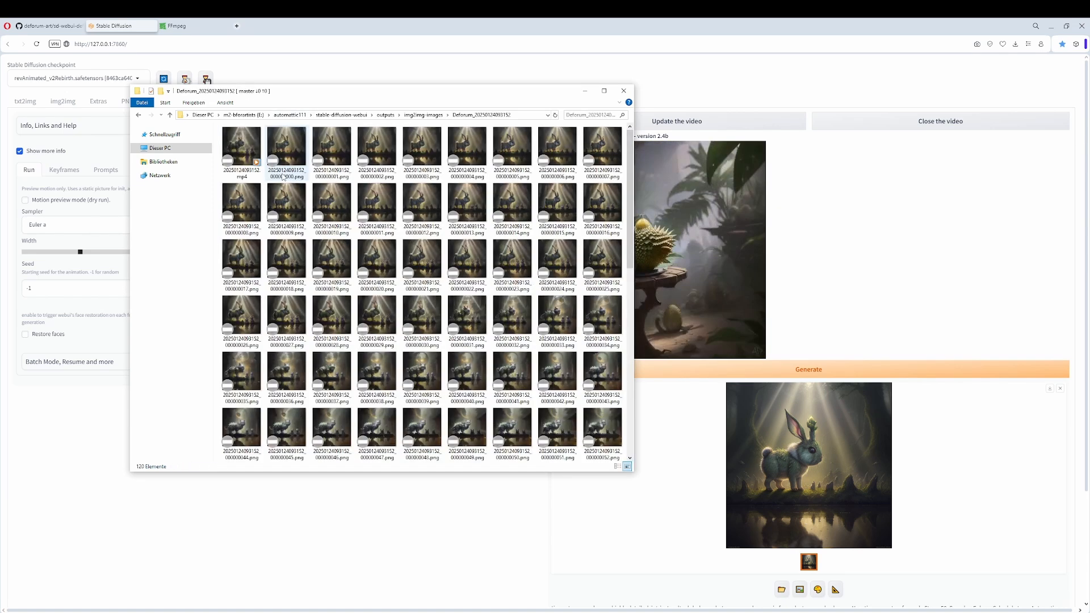
- Examine the animation's output files: the mp4 video, the PNG frame sequence and the settings text file
left_click(239, 150)
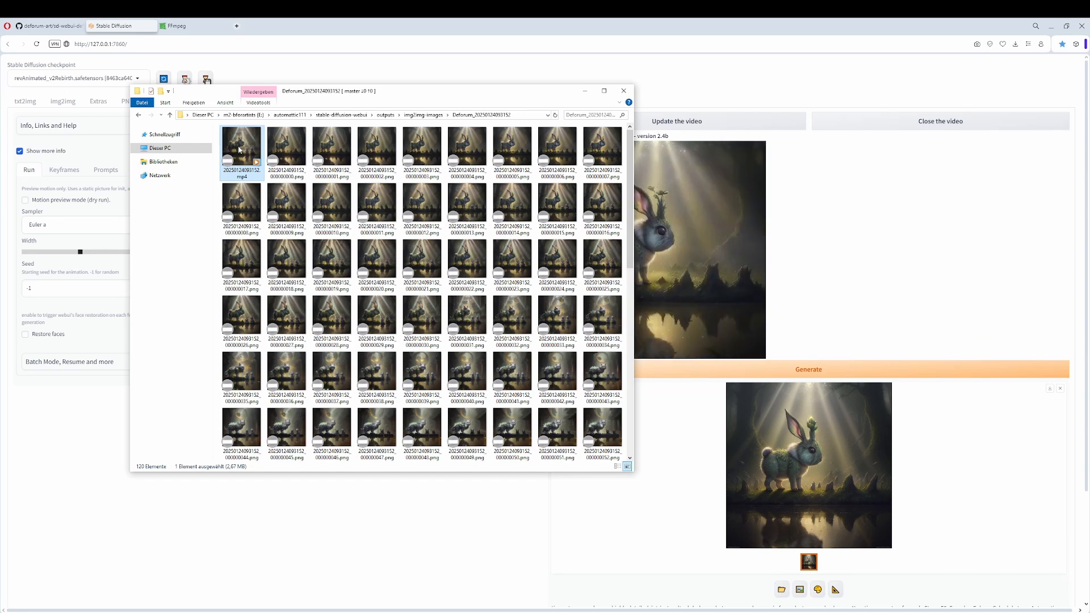
scroll(602, 434, "down", 5)
left_click(330, 430)
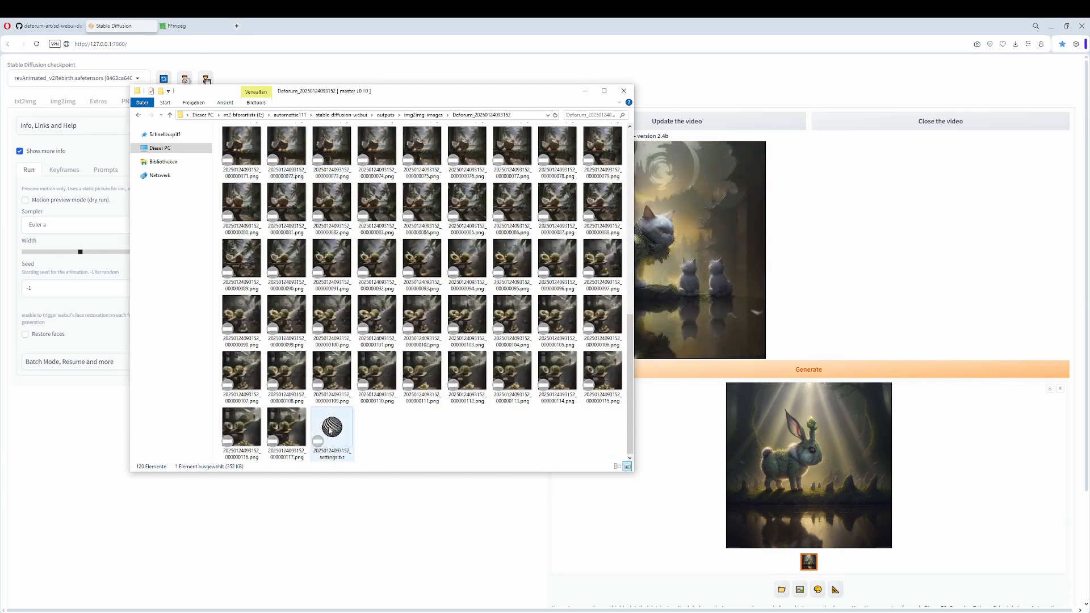
left_click(284, 433, "shift")
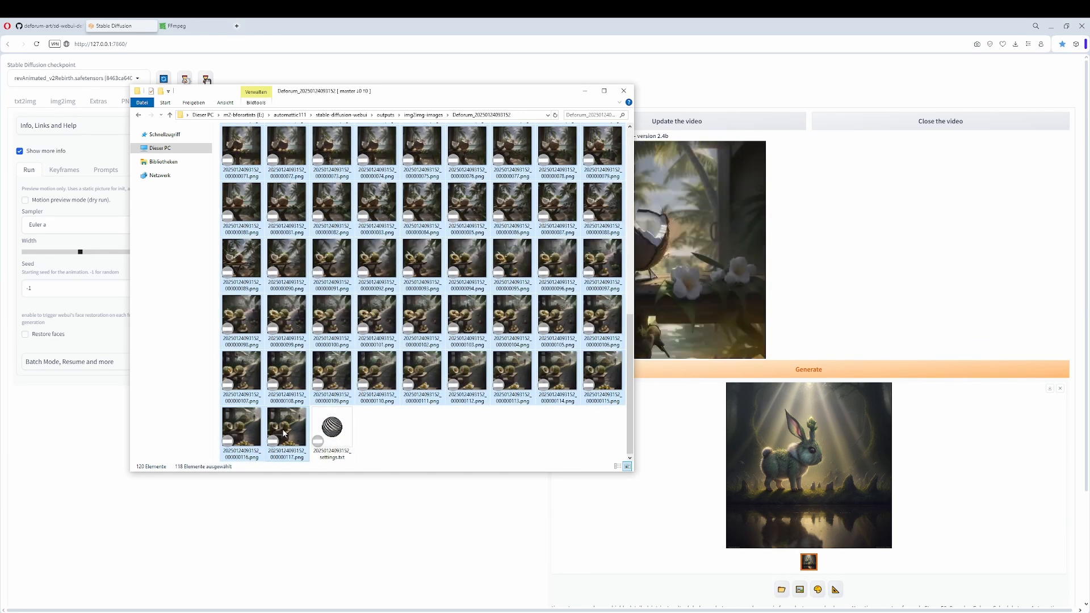
left_click(333, 441)
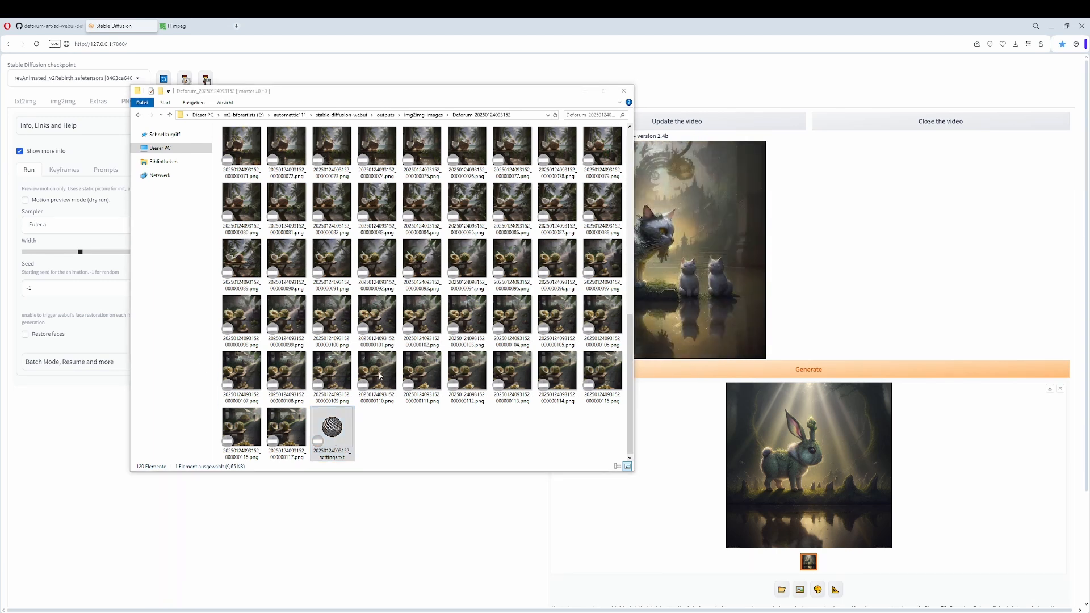
- Return to the web UI and place the cursor in Deforum's Settings File path
left_click(823, 292)
scroll(901, 355, "down", 3)
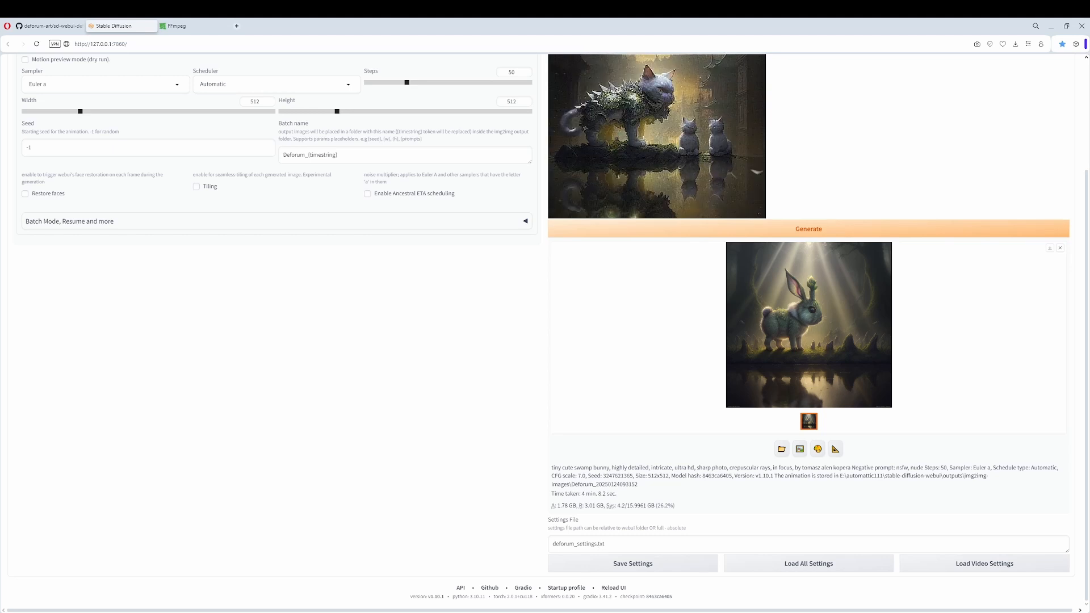
scroll(90, 414, "up", 2)
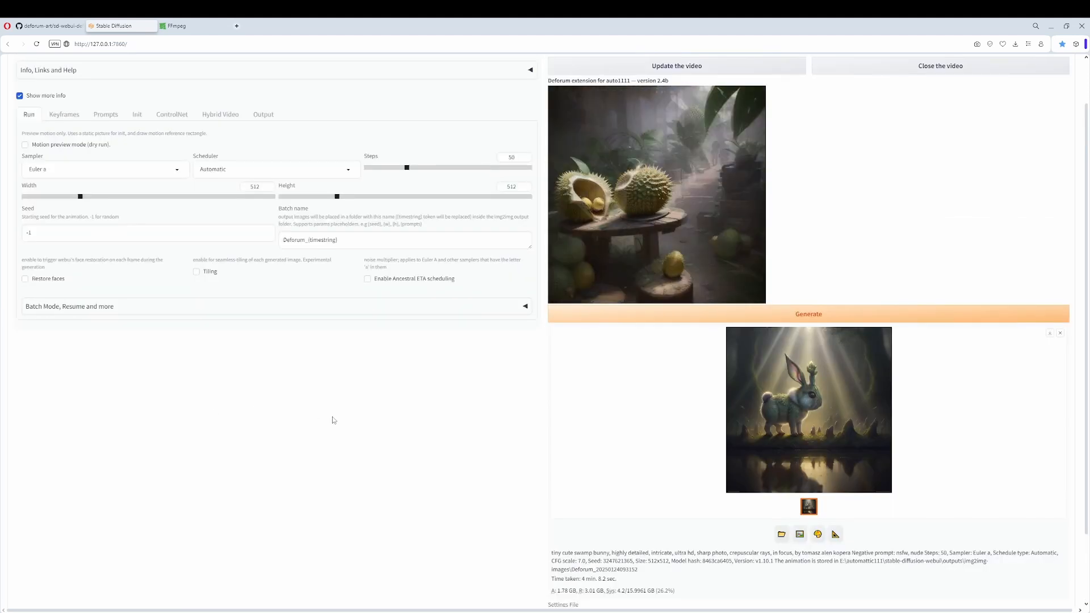
scroll(654, 488, "down", 2)
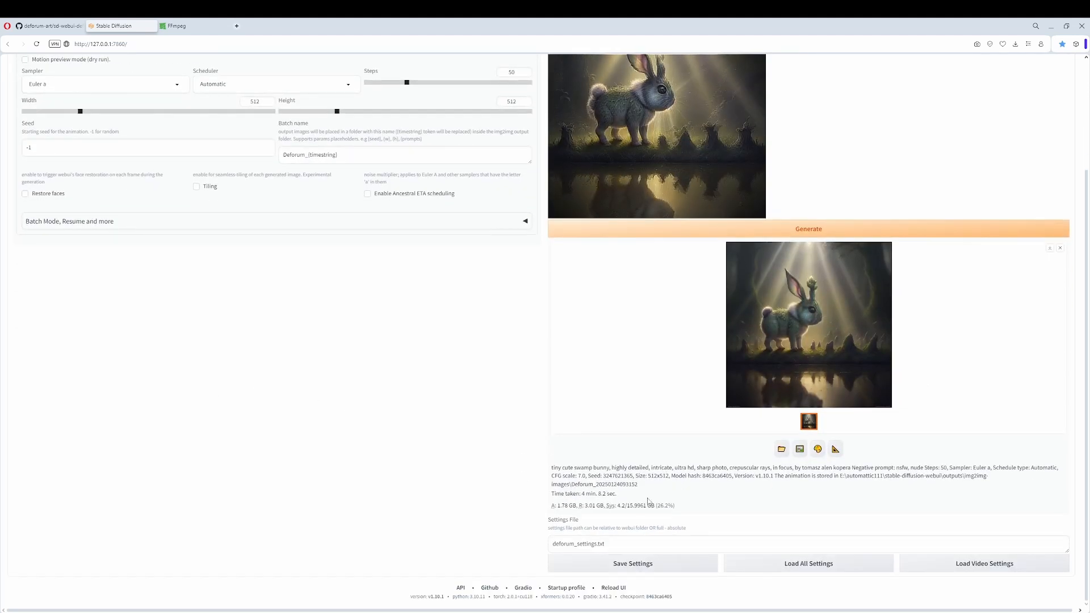
left_click(627, 537)
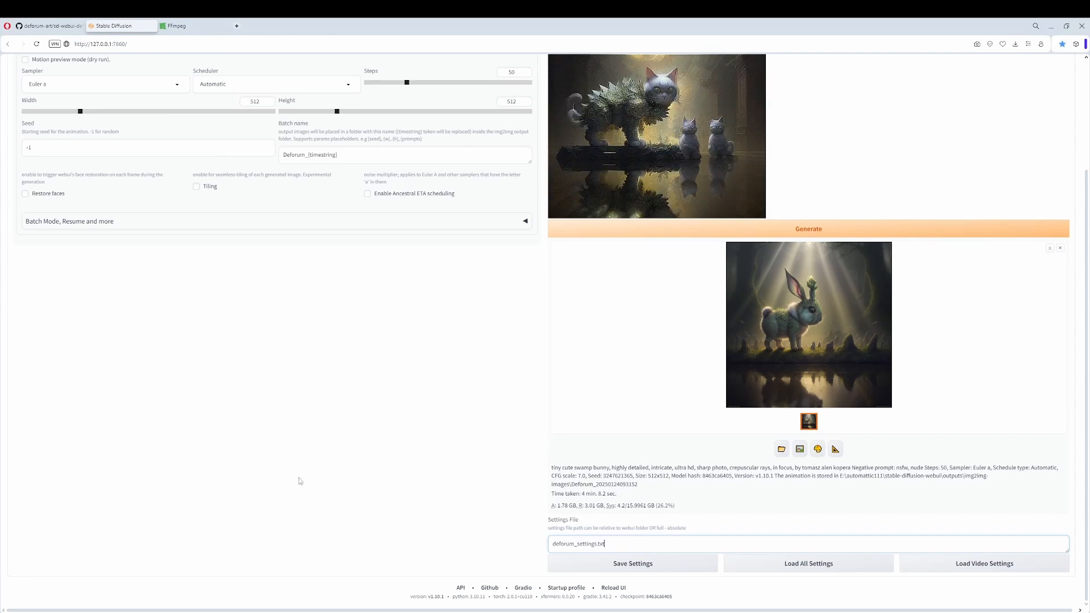
- Bring up the stable-diffusion-webui root folder in the file explorer and look through its saved Deforum settings text files
left_click(108, 612)
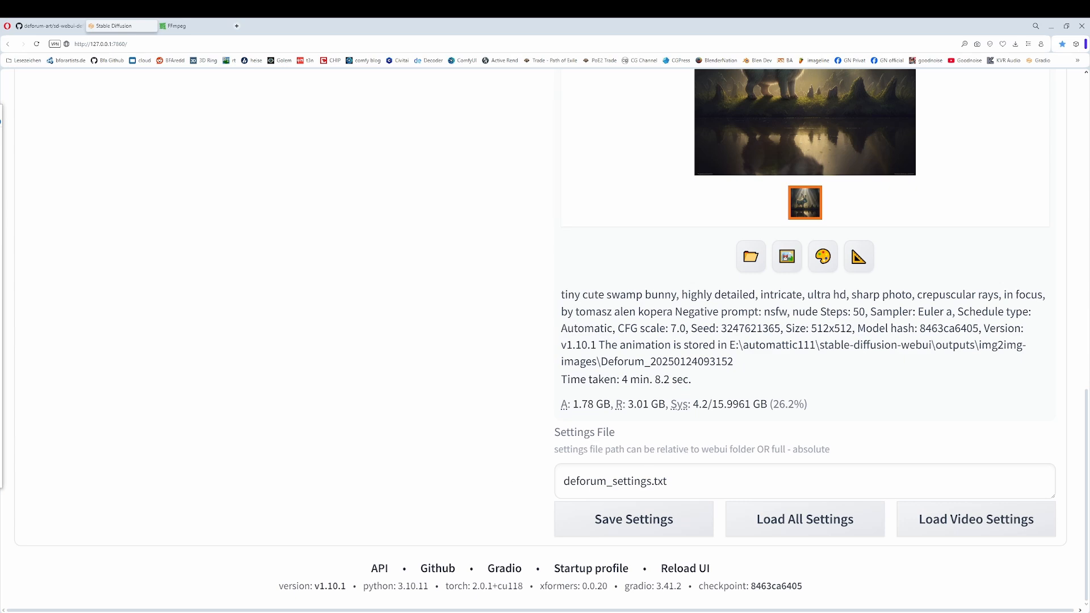
left_click_drag(0, 108, 469, 99)
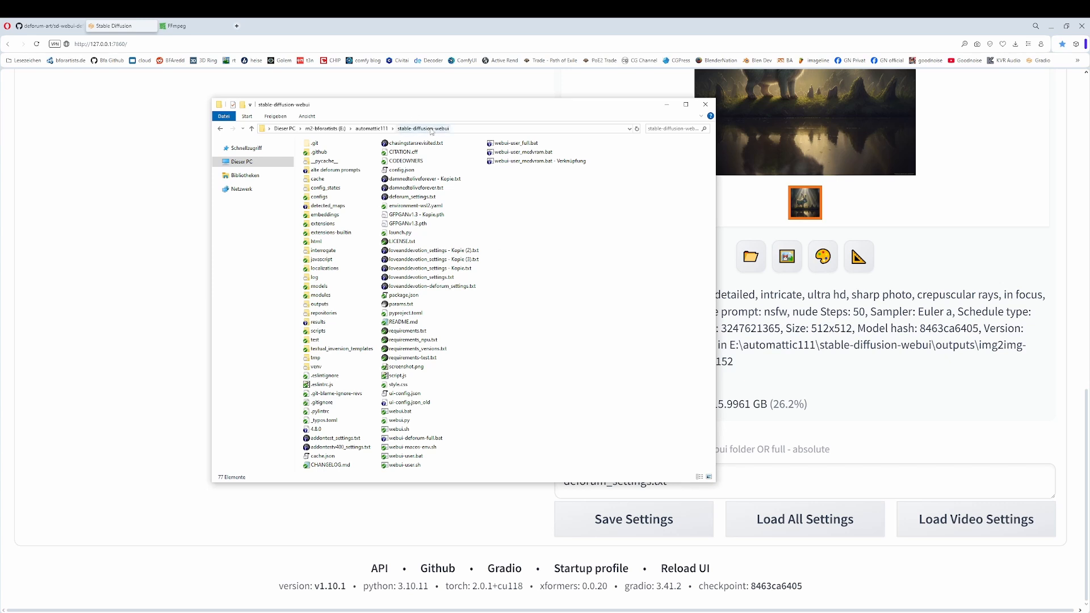
left_click(424, 196)
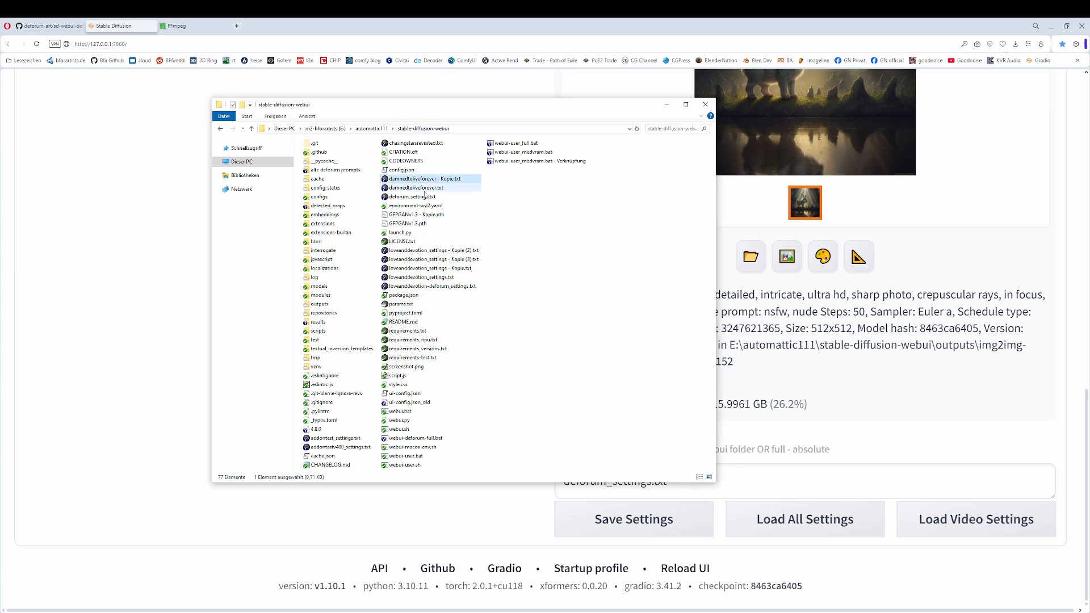
left_click(430, 251)
left_click(430, 260)
left_click(429, 286)
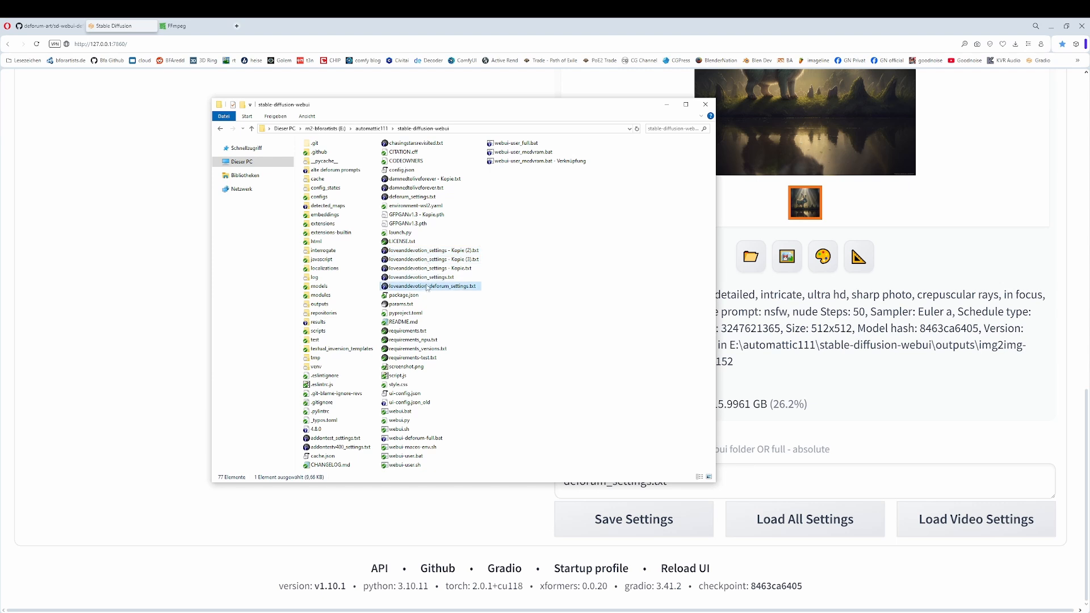
left_click(429, 278)
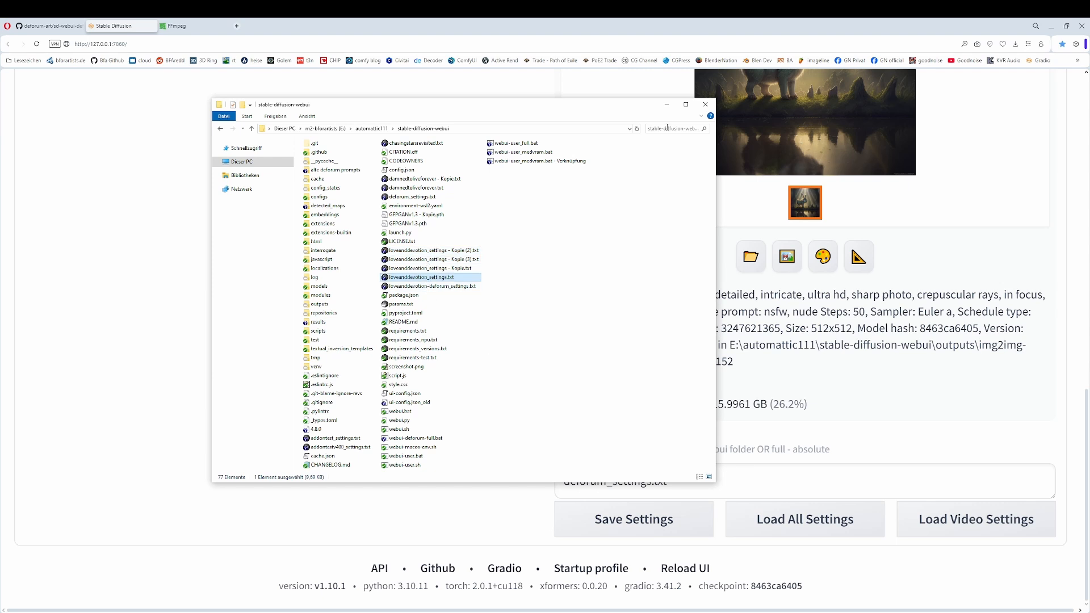
left_click_drag(651, 107, 0, 140)
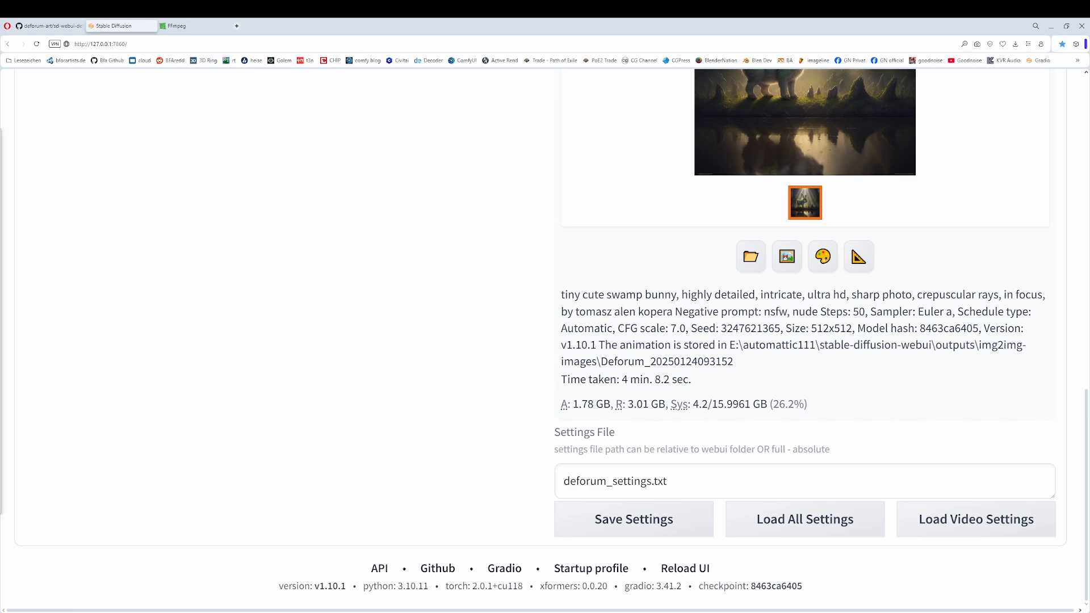
left_click_drag(0, 138, 448, 161)
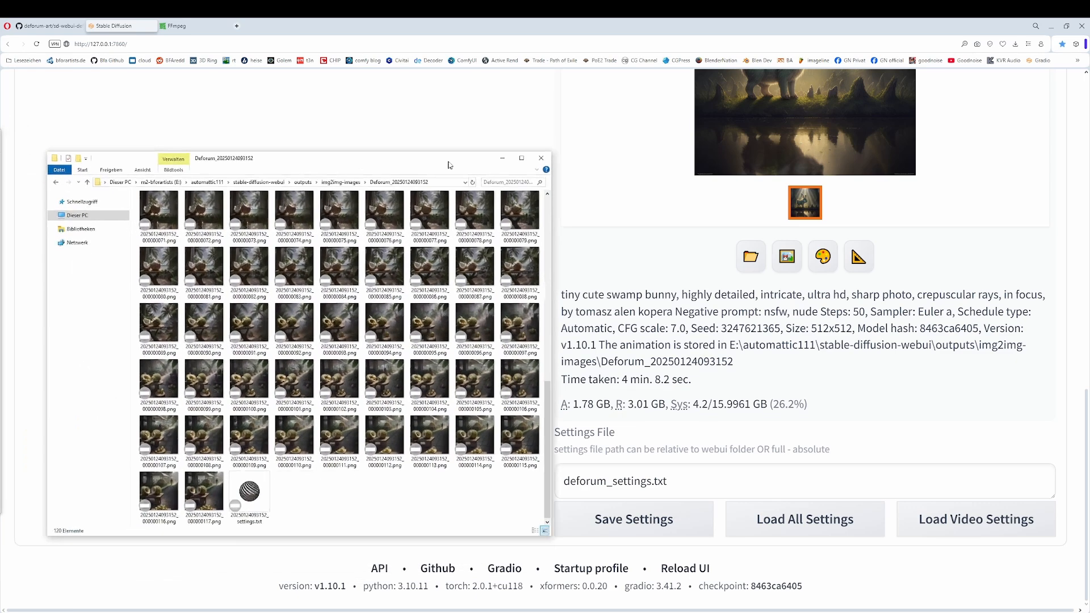
left_click(423, 181)
right_click(316, 182)
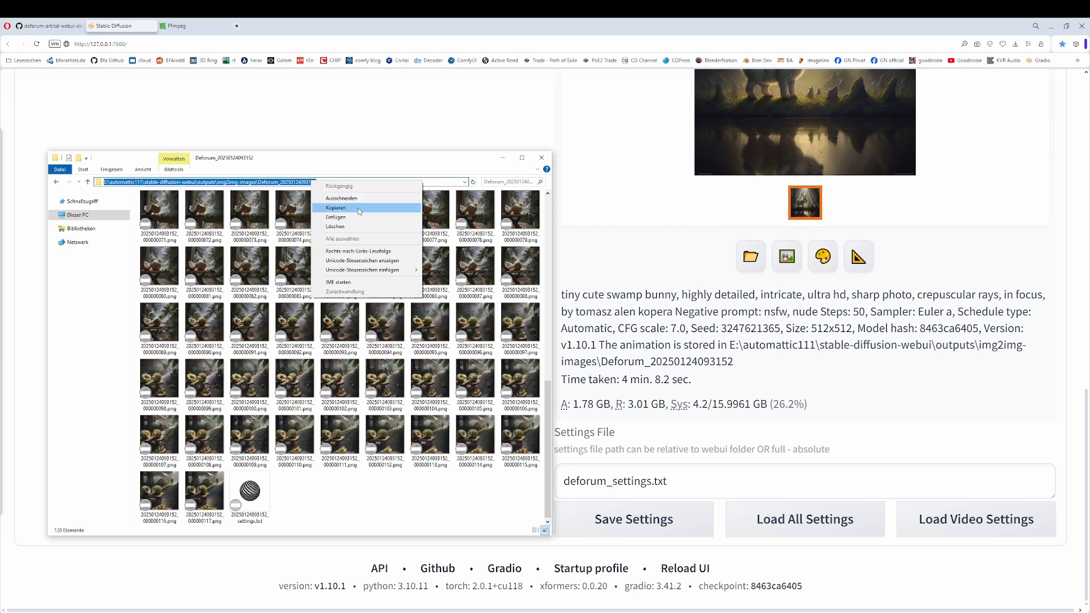
left_click(359, 209)
left_click(767, 485)
left_click_drag(667, 482, 563, 480)
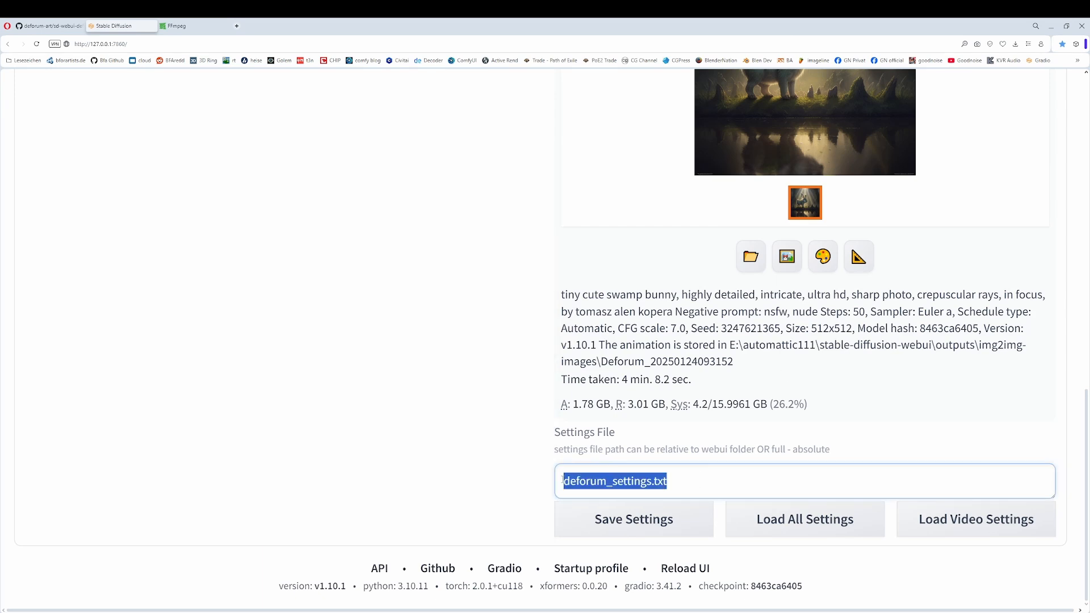
key("ctrl+v")
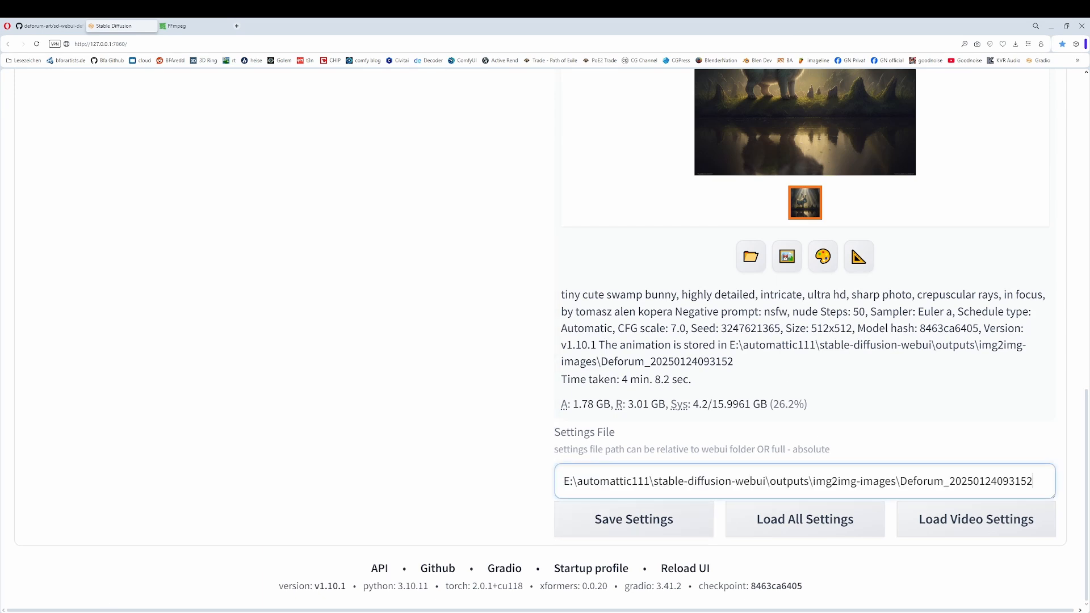
key("alt+Tab")
left_click(244, 517)
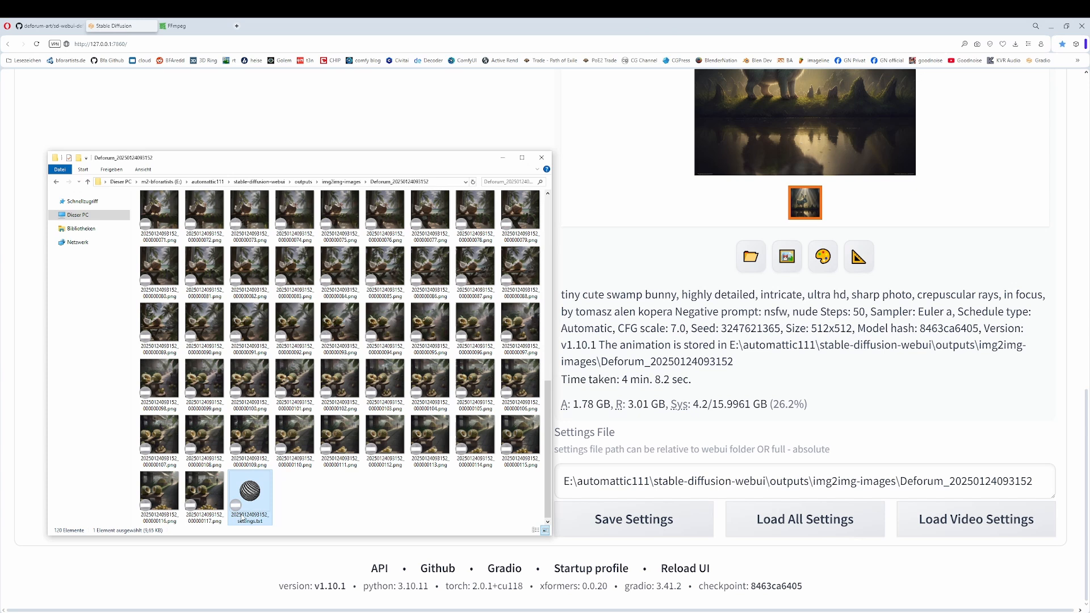
left_click(265, 520)
key("ctrl+a")
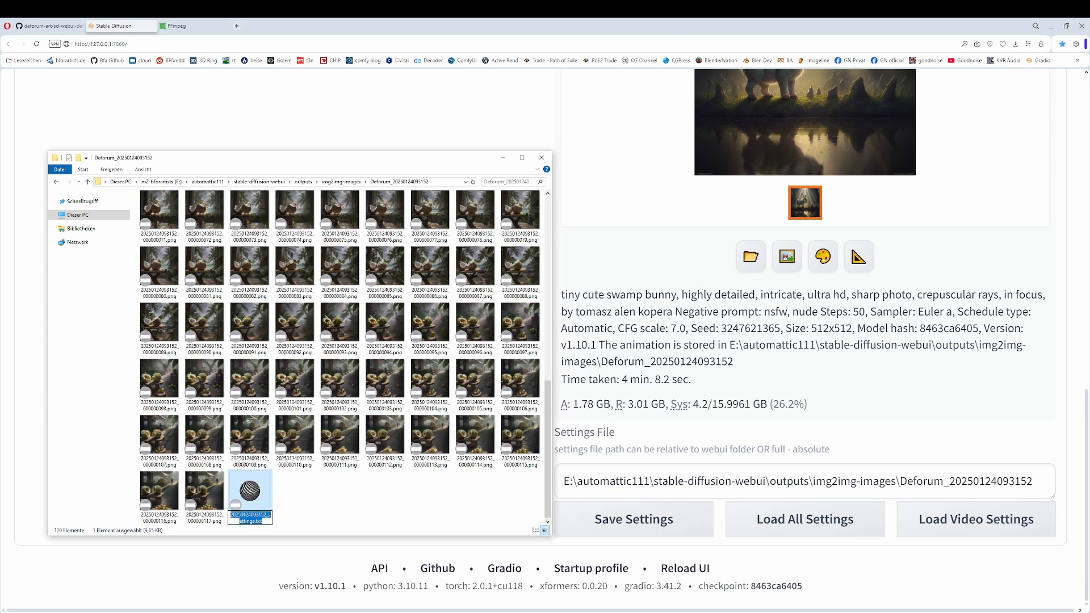
left_click(1037, 481)
type("\\")
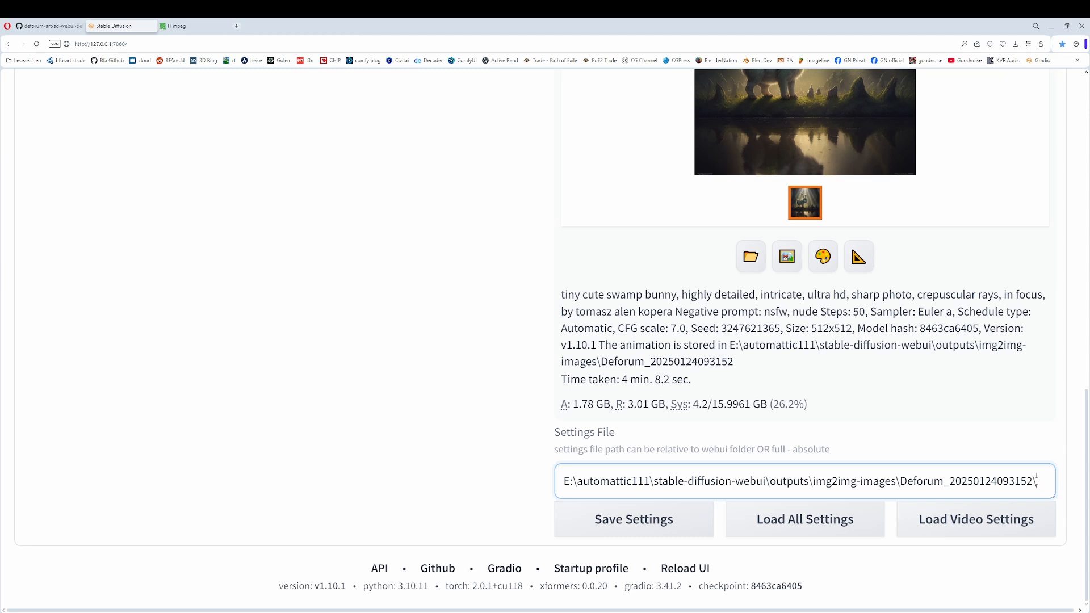
key("ctrl+v")
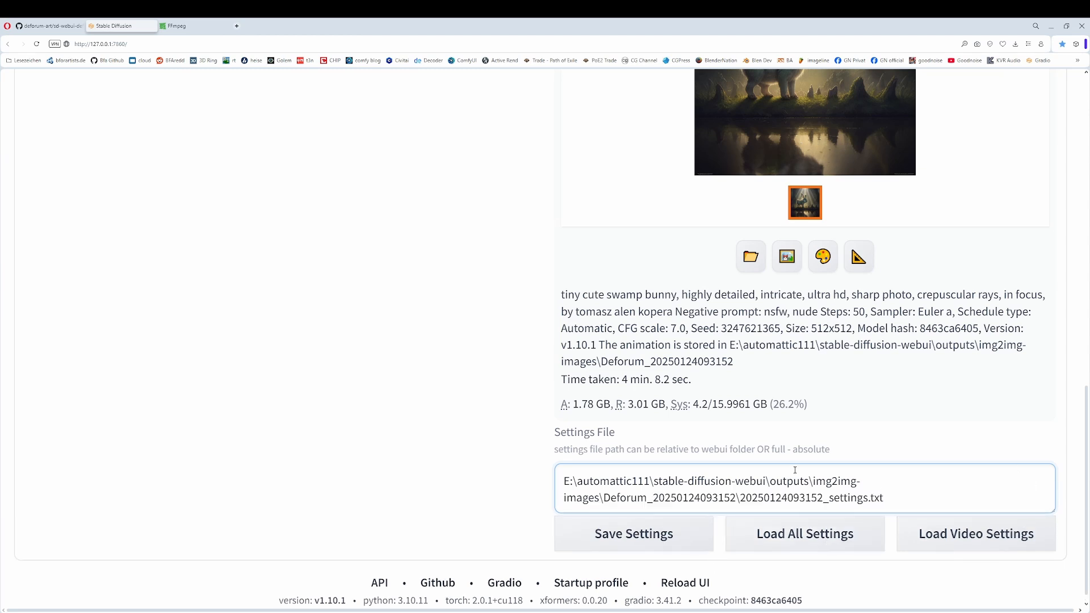
- Set the Settings File to "loveanddevotion_settings - Kopie (2).txt", copying the file name from the stable-diffusion-webui root folder
key("alt+Tab")
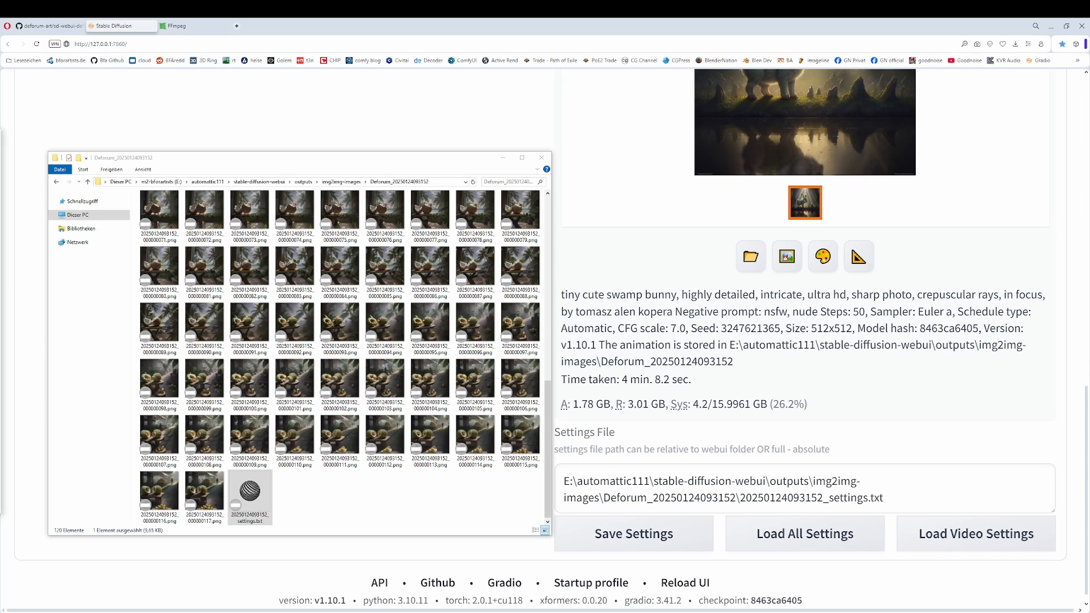
left_click_drag(0, 138, 668, 125)
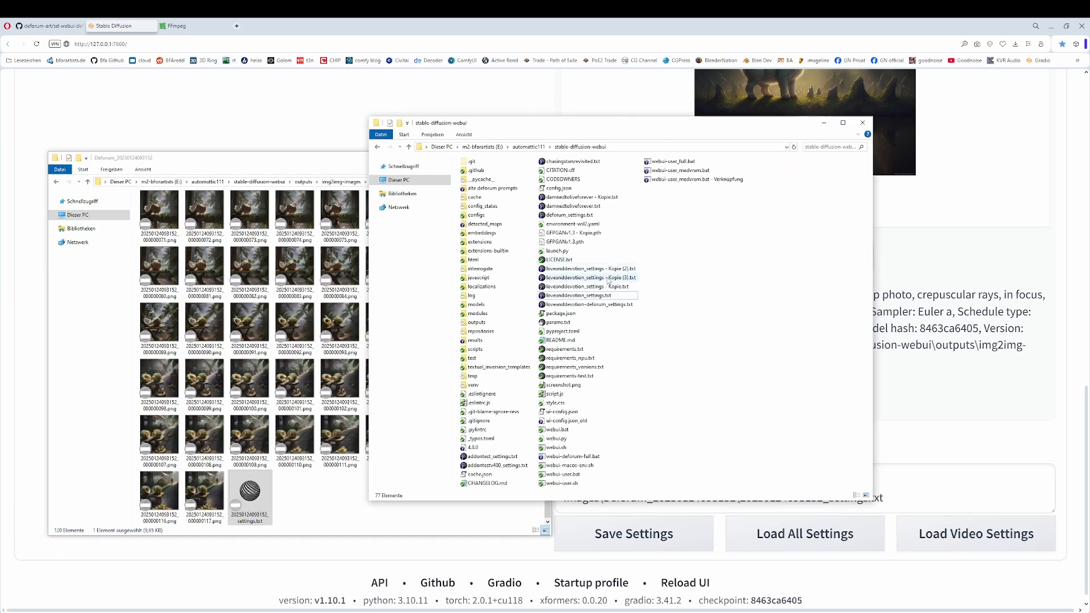
left_click(596, 299)
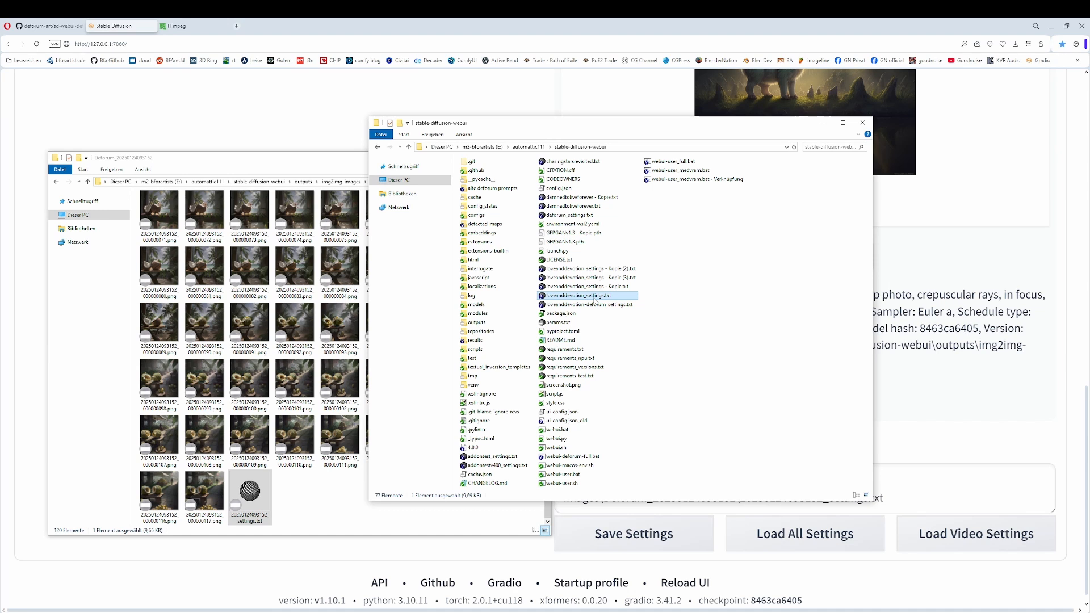
left_click(602, 269)
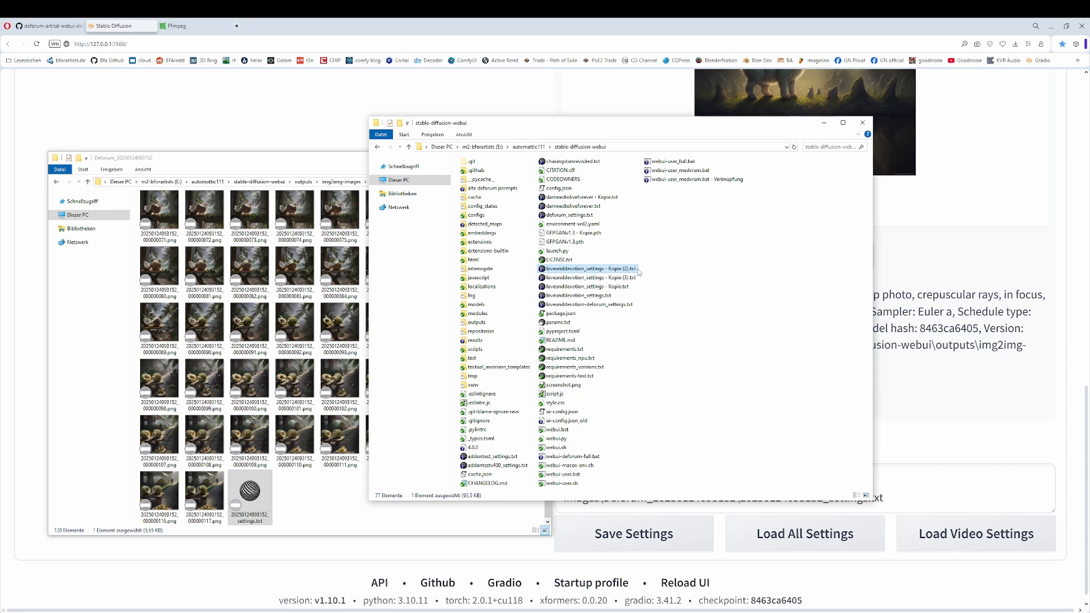
left_click(635, 270)
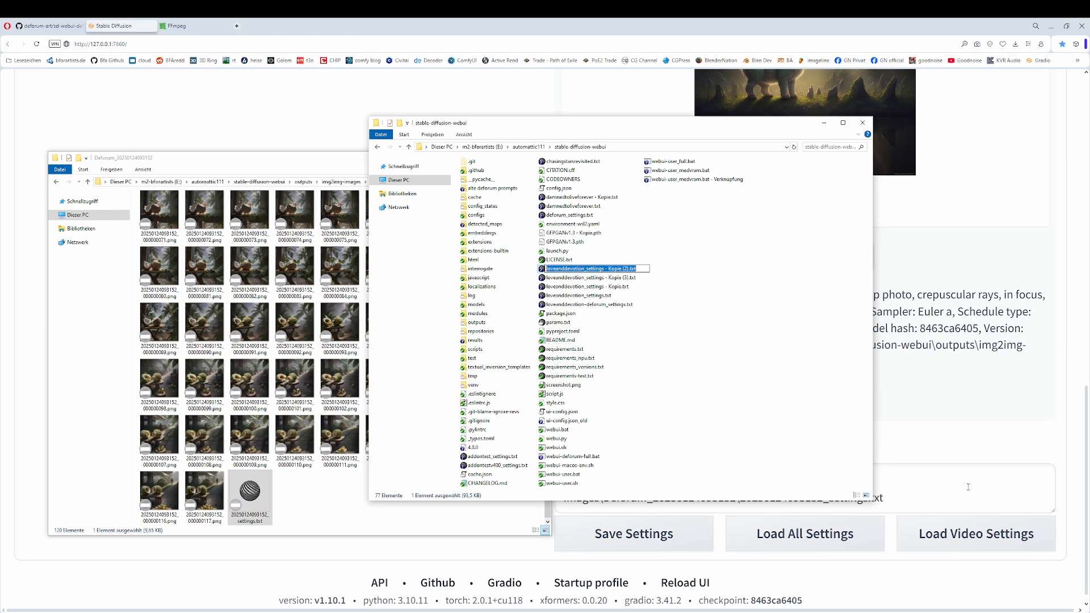
left_click(894, 505)
left_click_drag(884, 499, 565, 474)
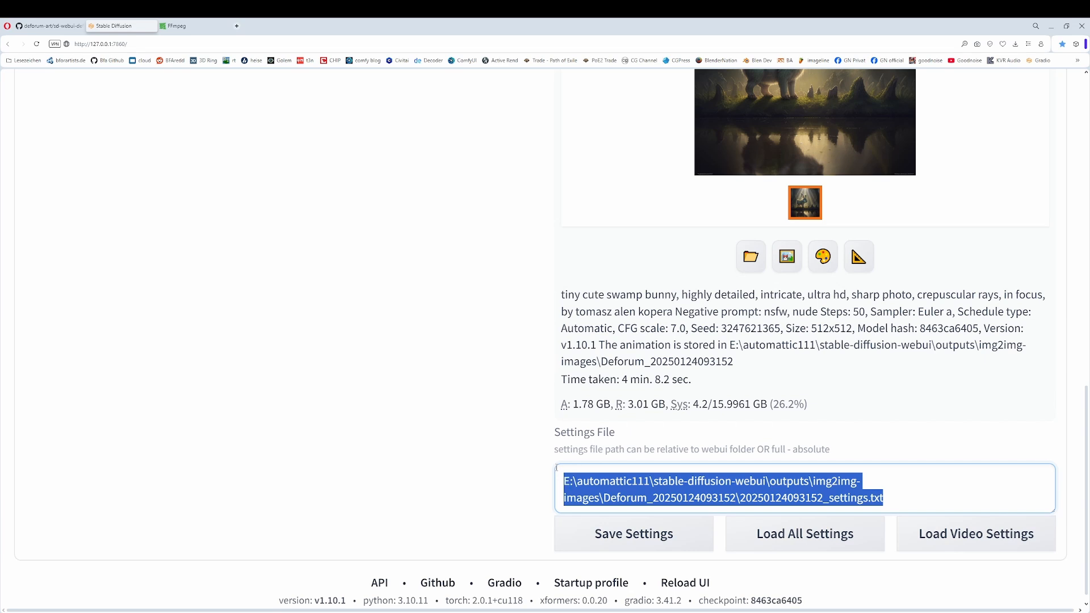
key("ctrl+v")
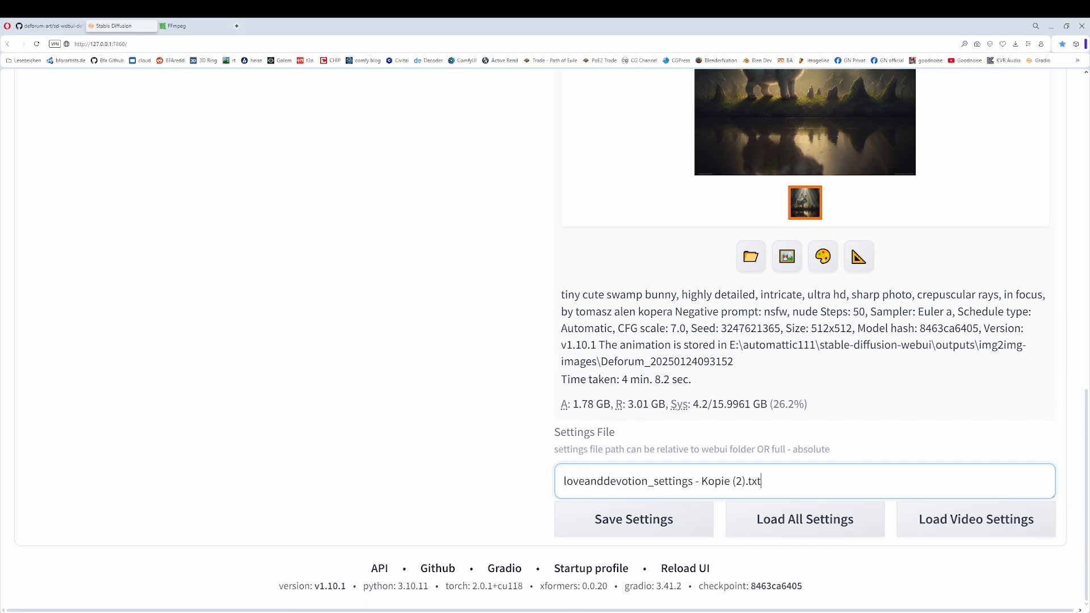
left_click(913, 372)
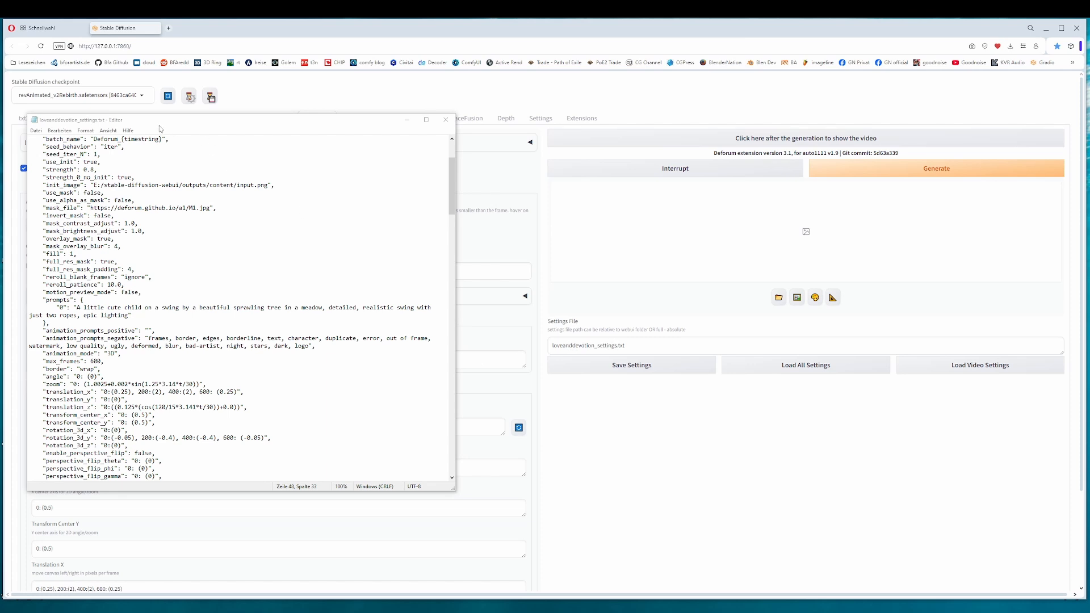
- Examine the prompts, translation, rotation and negative prompt entries in the loveanddevotion_settings.txt text file
left_click_drag(163, 121, 175, 113)
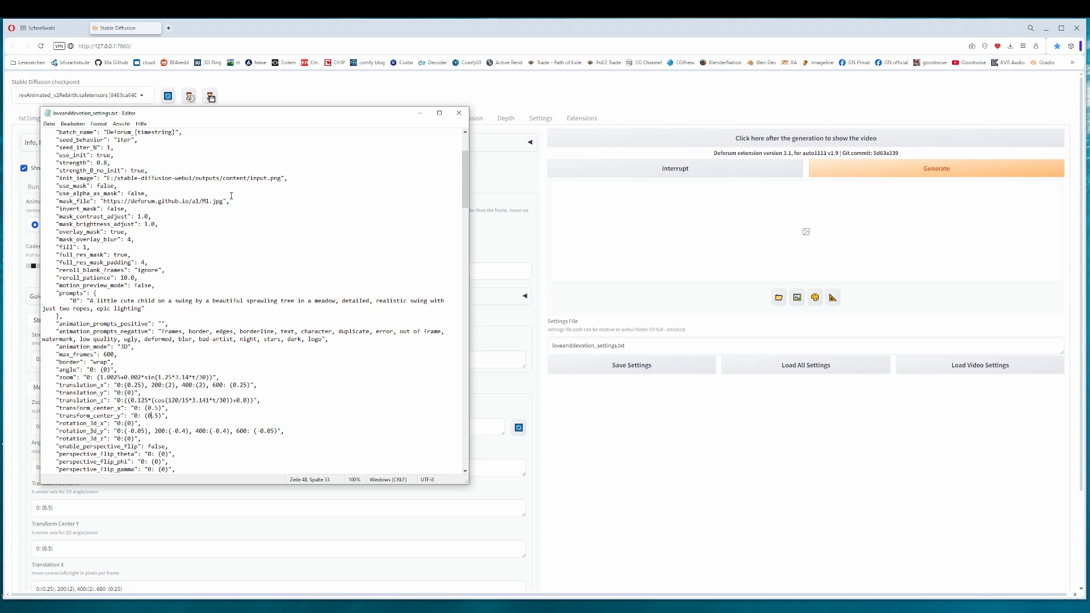
left_click_drag(209, 305, 343, 304)
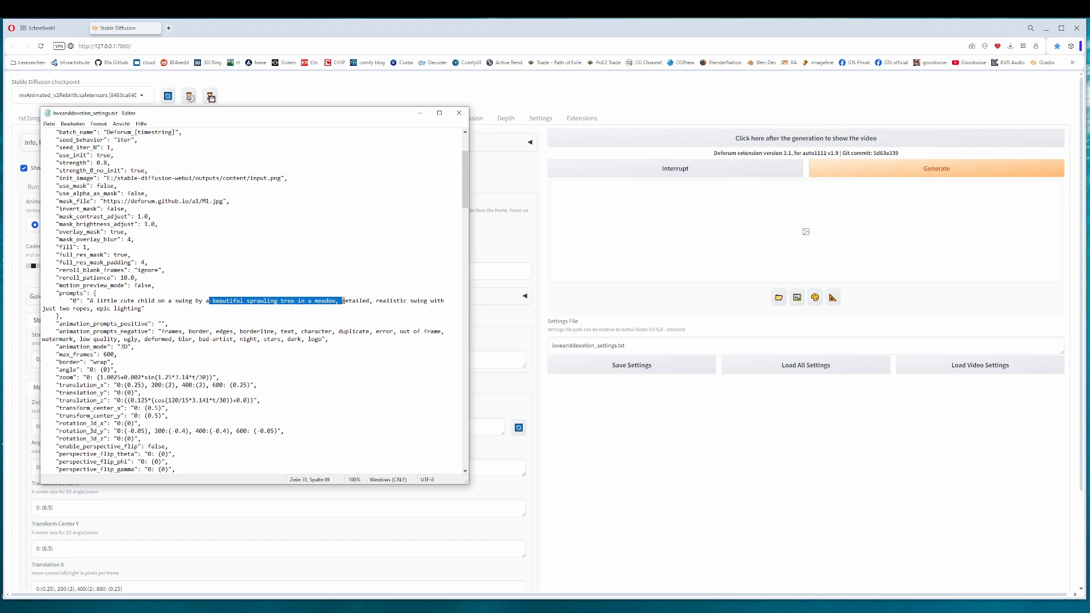
scroll(116, 299, "down", 2)
left_click_drag(83, 248, 67, 248)
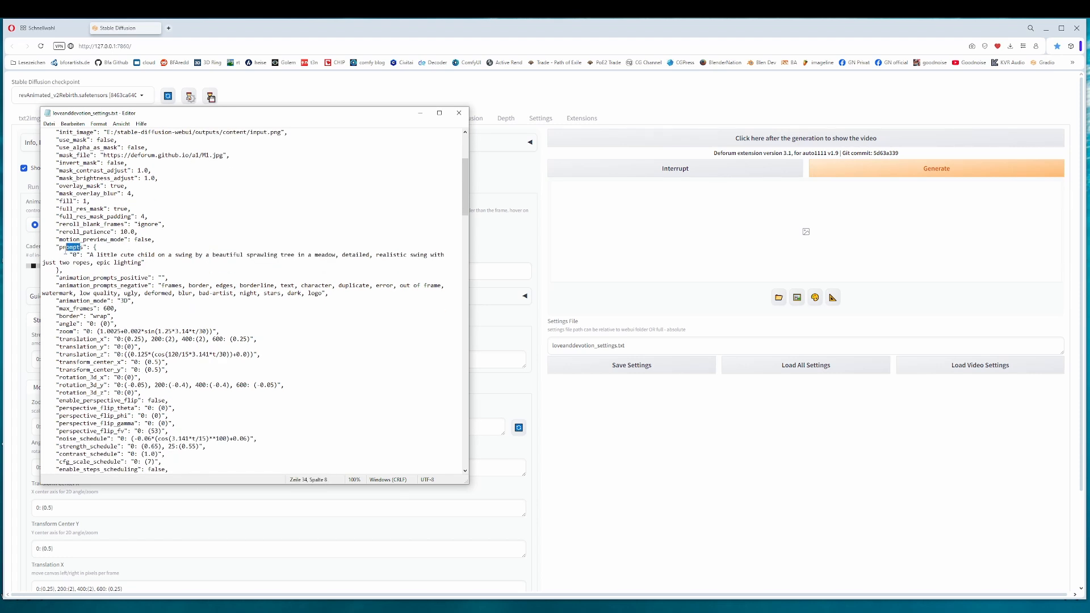
left_click_drag(257, 339, 66, 402)
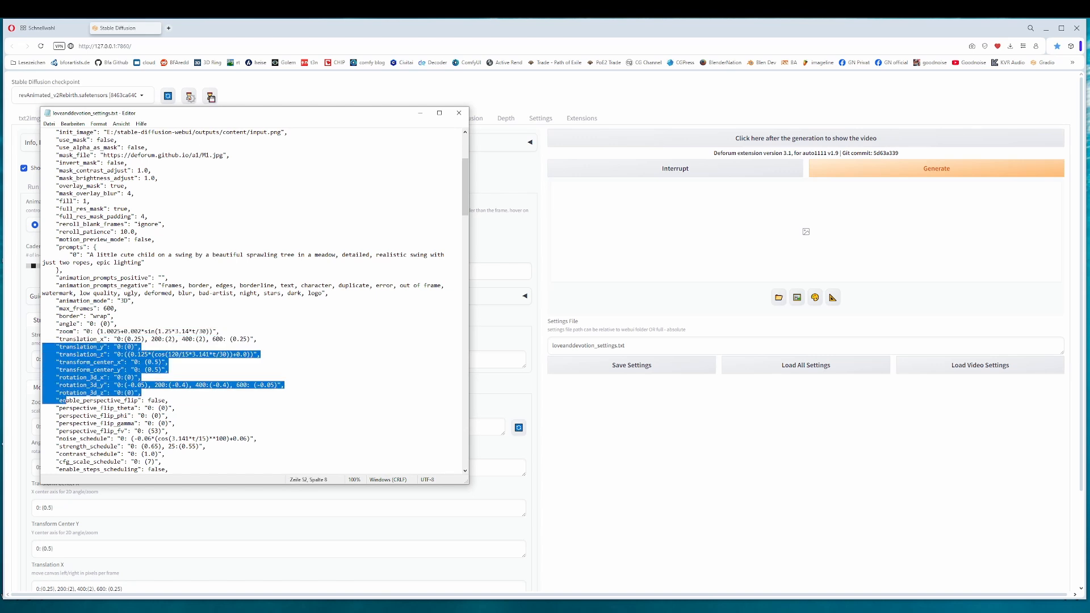
left_click(198, 294)
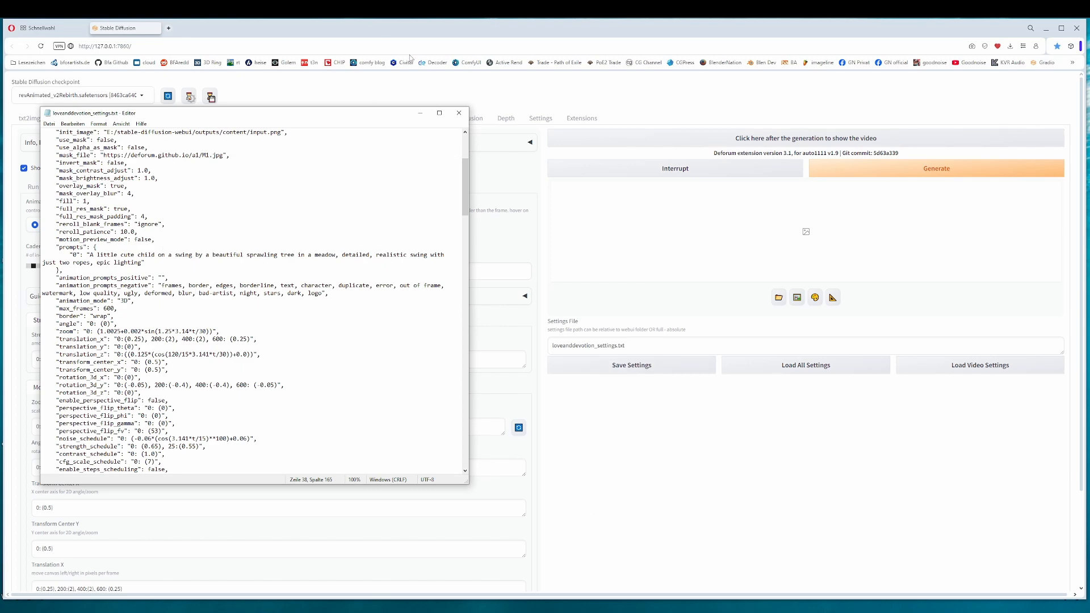
- Move the settings text file aside and look through Deforum's Run, Keyframes, Prompts, Init and ControlNet settings for comparison
left_click_drag(276, 113, 855, 119)
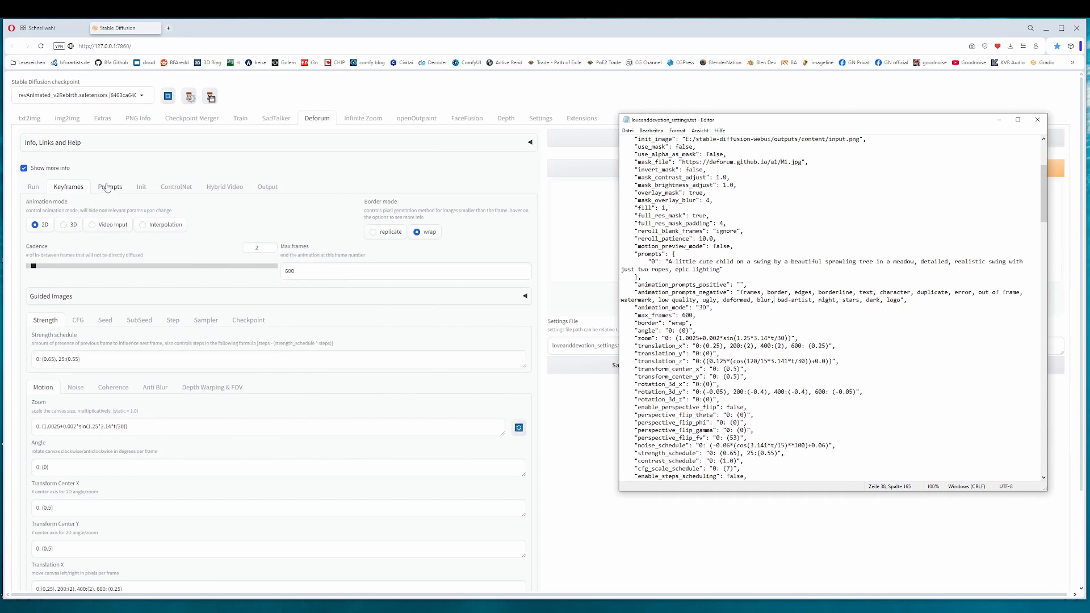
left_click(109, 187)
left_click(176, 187)
left_click(32, 192)
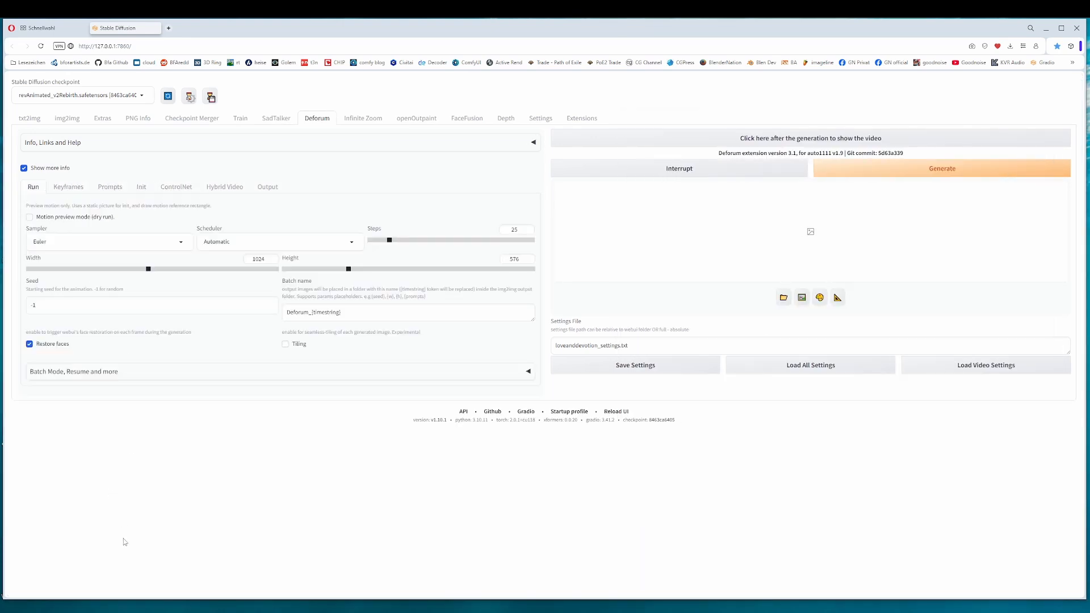
key("alt+Tab")
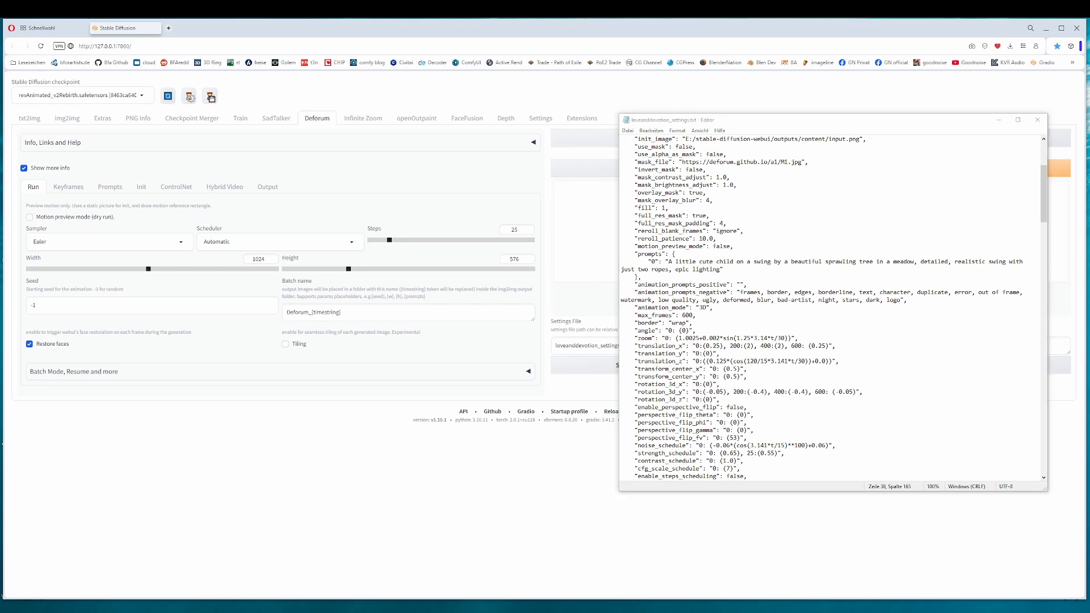
left_click(91, 188)
left_click(85, 187)
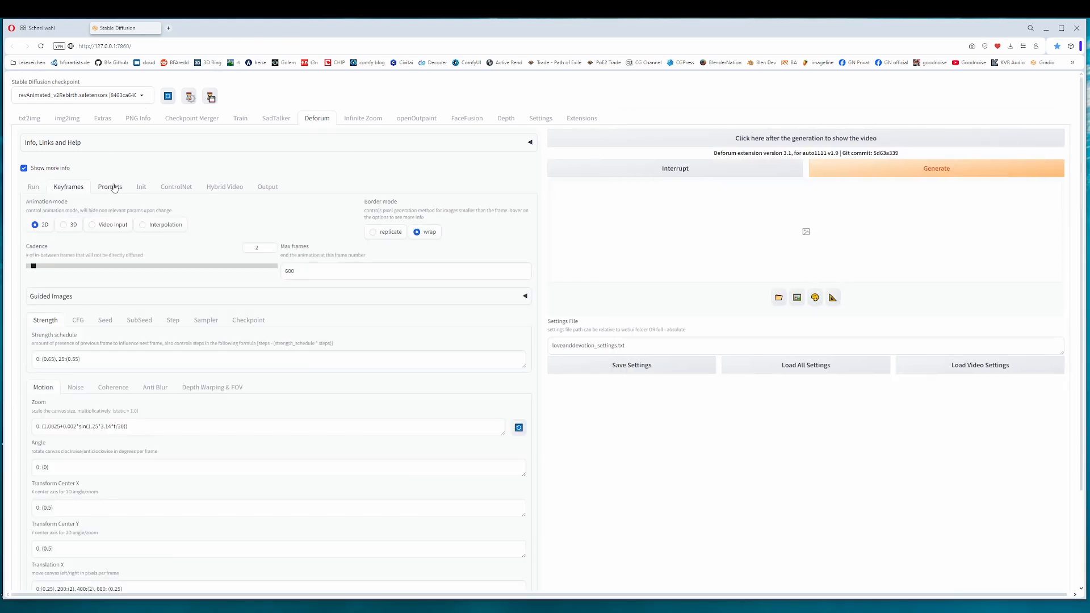
left_click(109, 187)
left_click(141, 188)
left_click(175, 188)
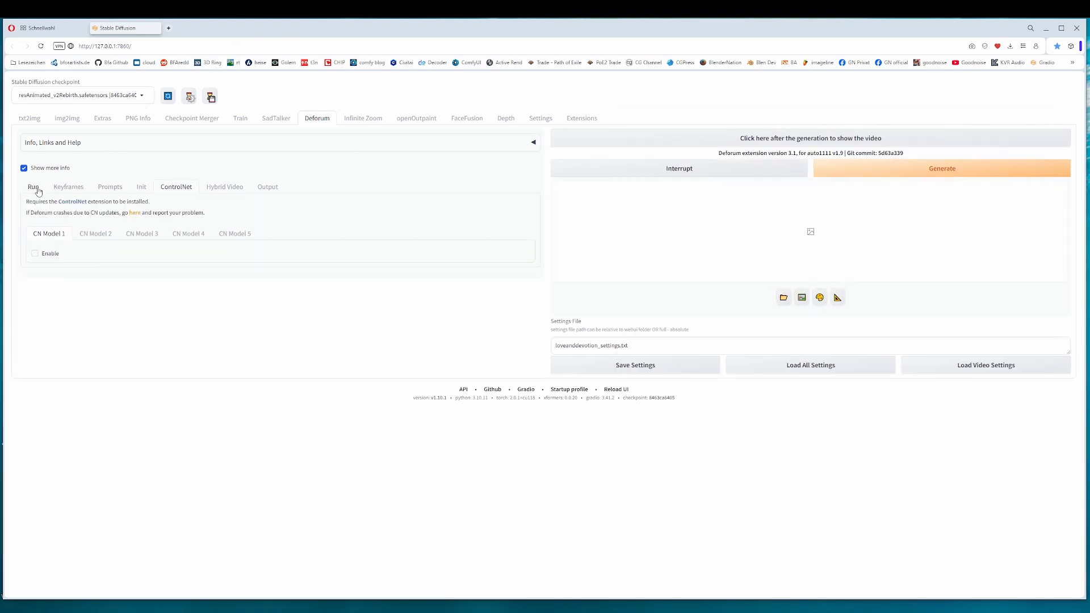
left_click(37, 189)
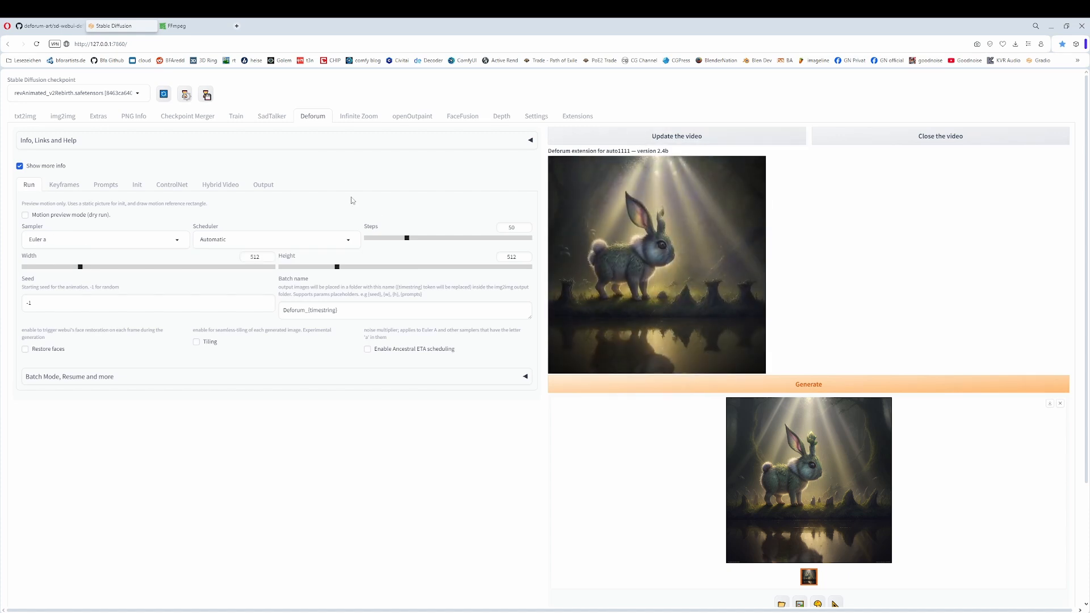
- Lower the sampling steps in Deforum's Run settings
left_click_drag(406, 238, 388, 241)
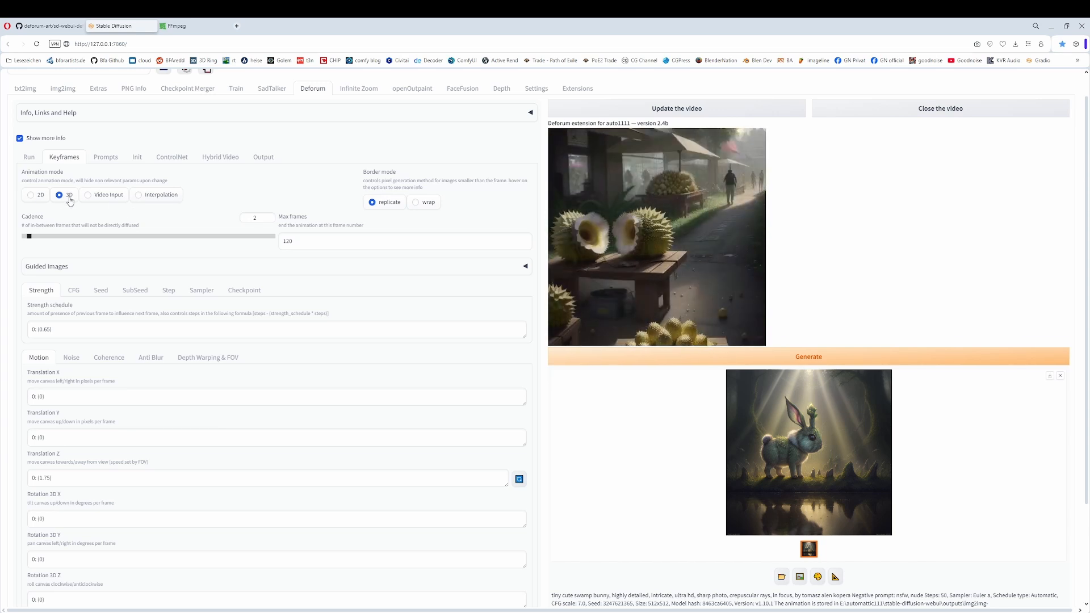
- Compare the motion parameters of the 2D and 3D animation modes, return to 3D, and open the prompt settings
left_click(30, 195)
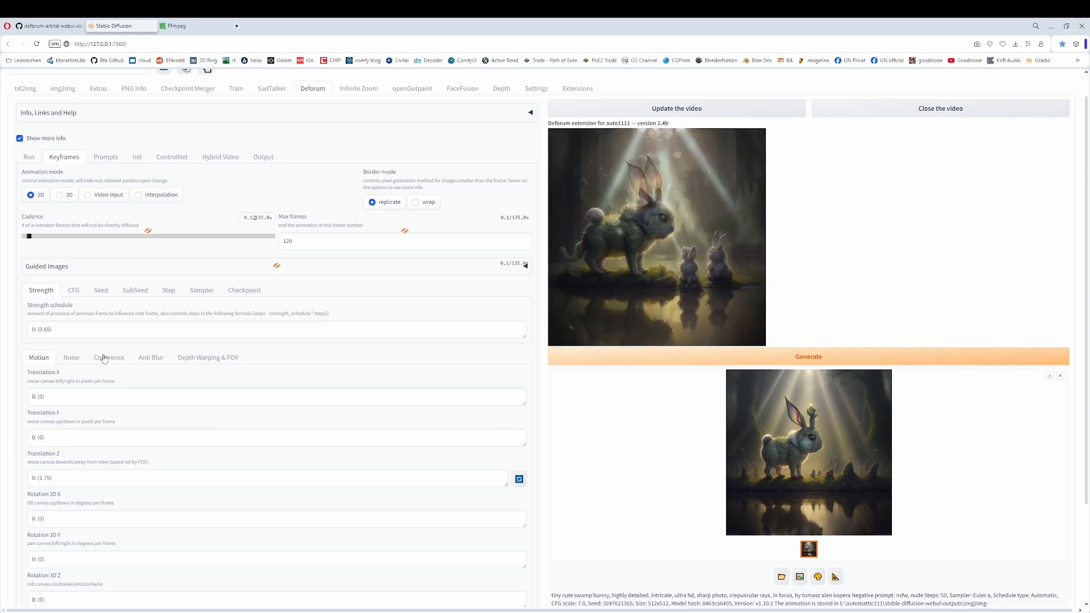
scroll(153, 398, "down", 2)
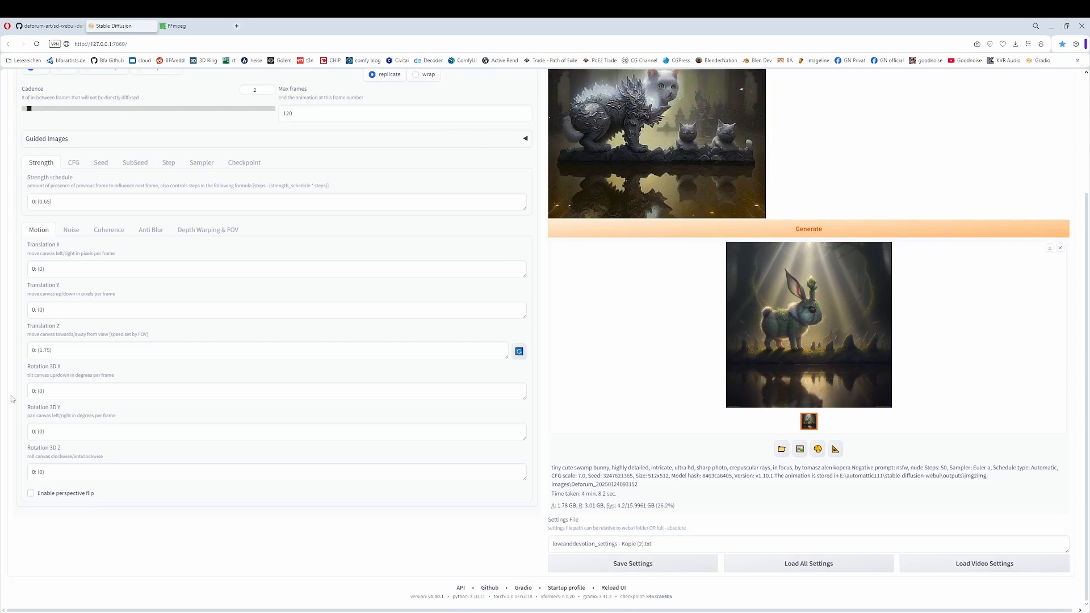
scroll(113, 244, "up", 2)
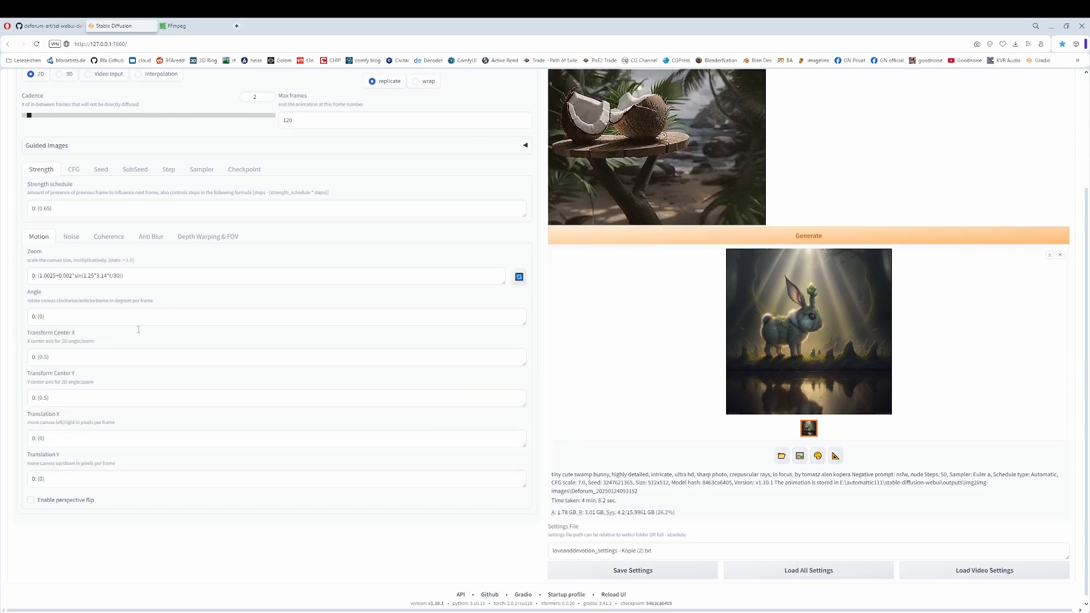
left_click(59, 195)
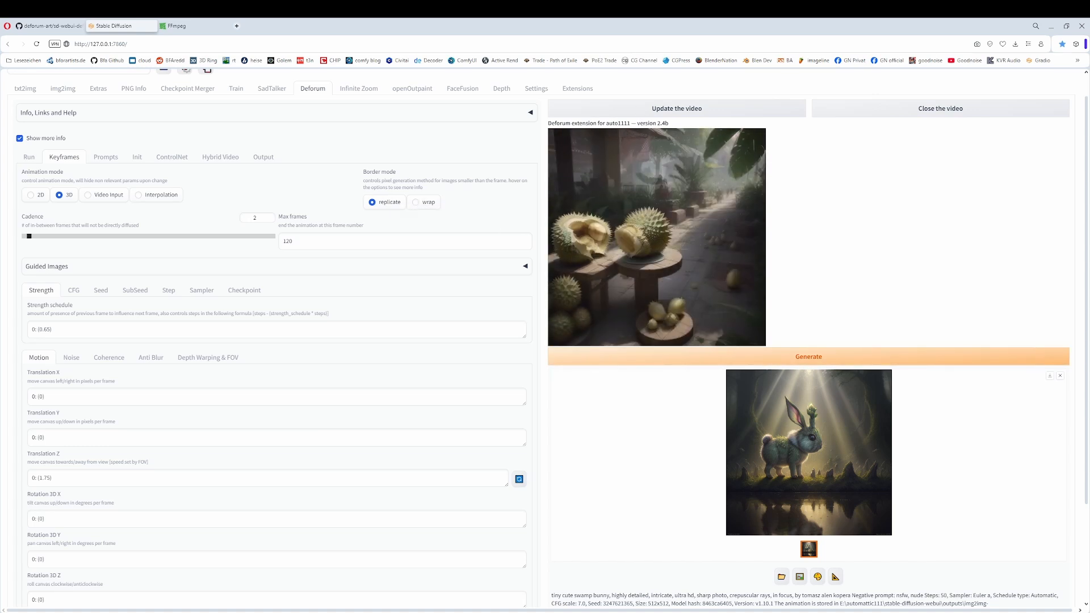
left_click(106, 157)
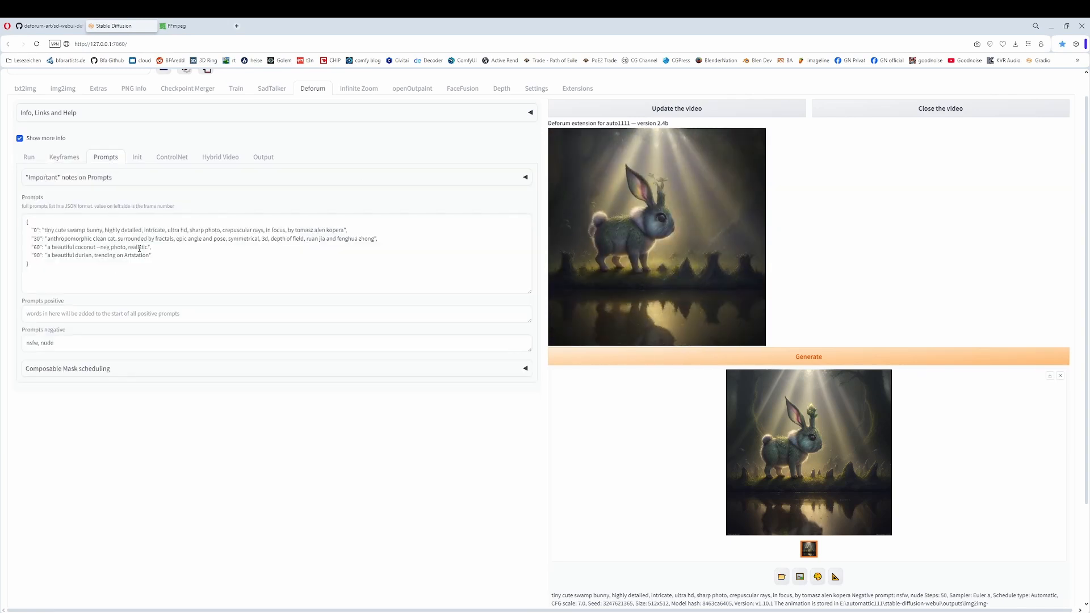
- Examine the prompt entries in Deforum's Prompts list together with the frame numbers at which each one starts
left_click(292, 261)
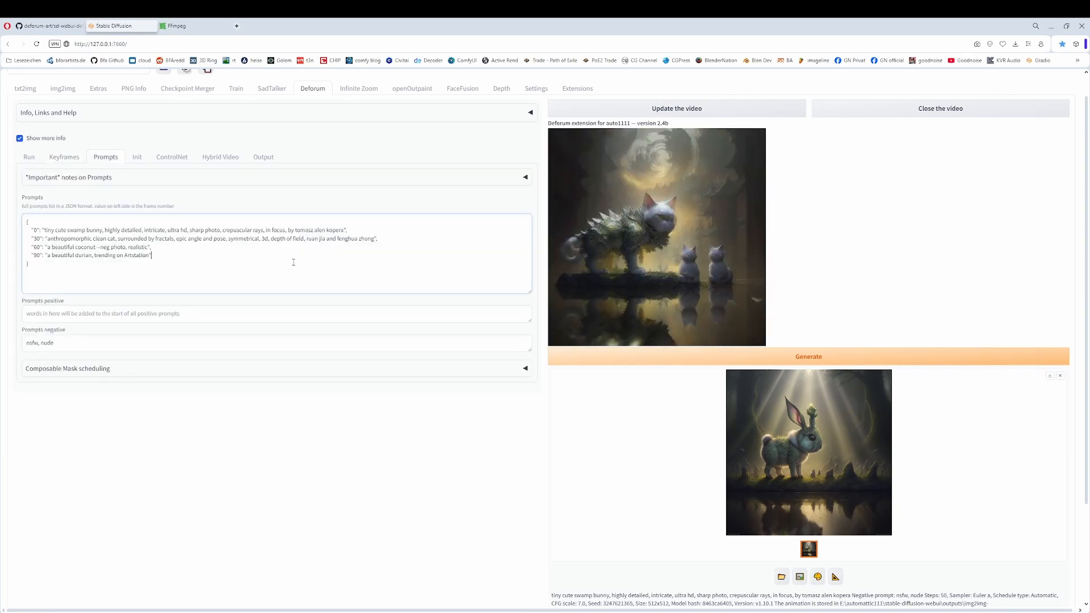
left_click_drag(158, 257, 34, 257)
left_click(168, 257)
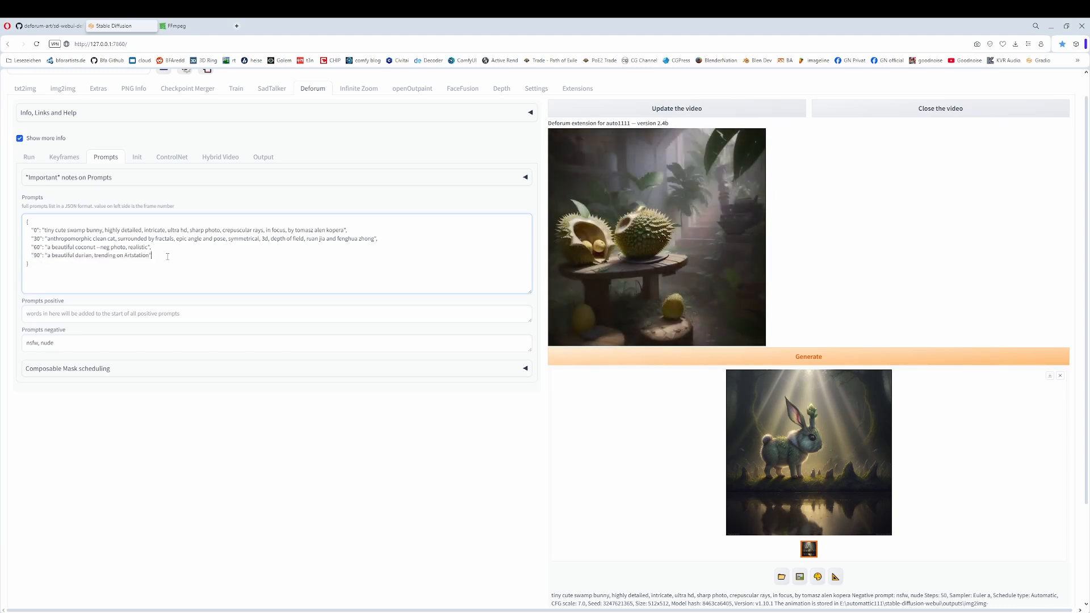
double_click(38, 238)
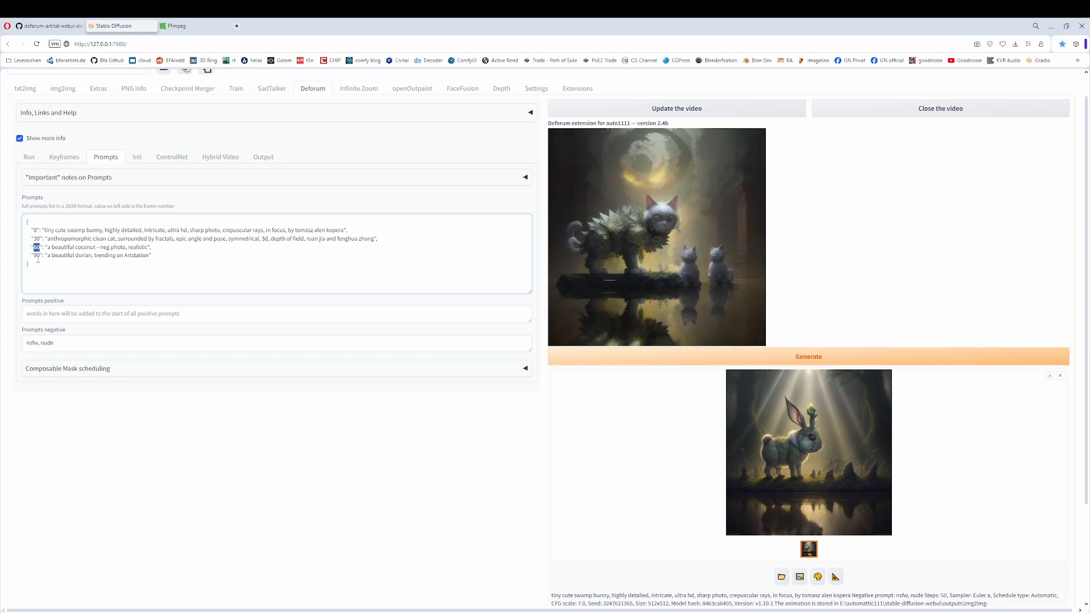
double_click(36, 255)
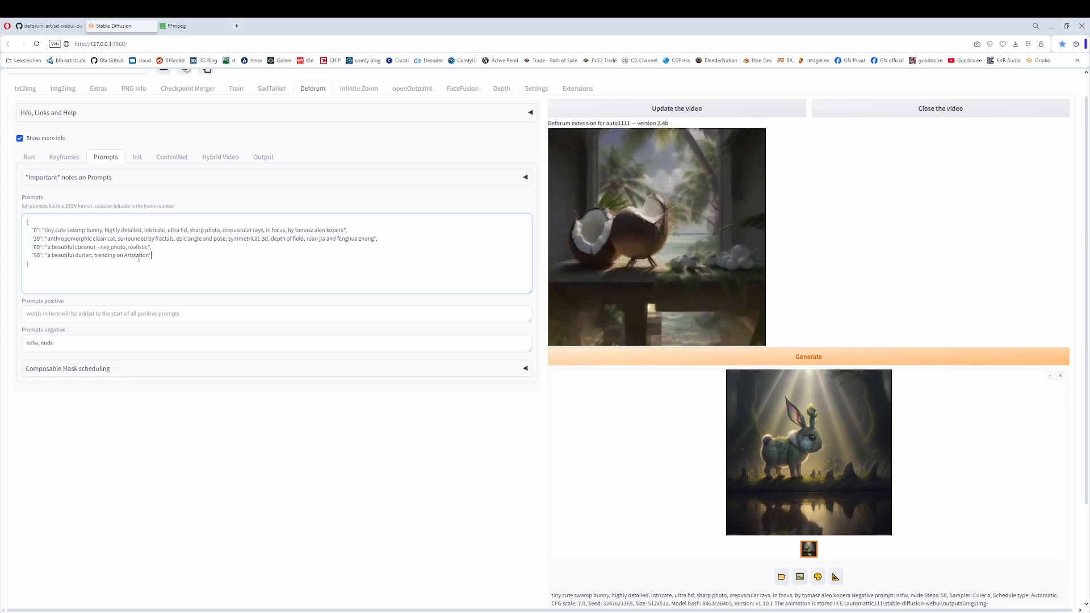
triple_click(106, 255)
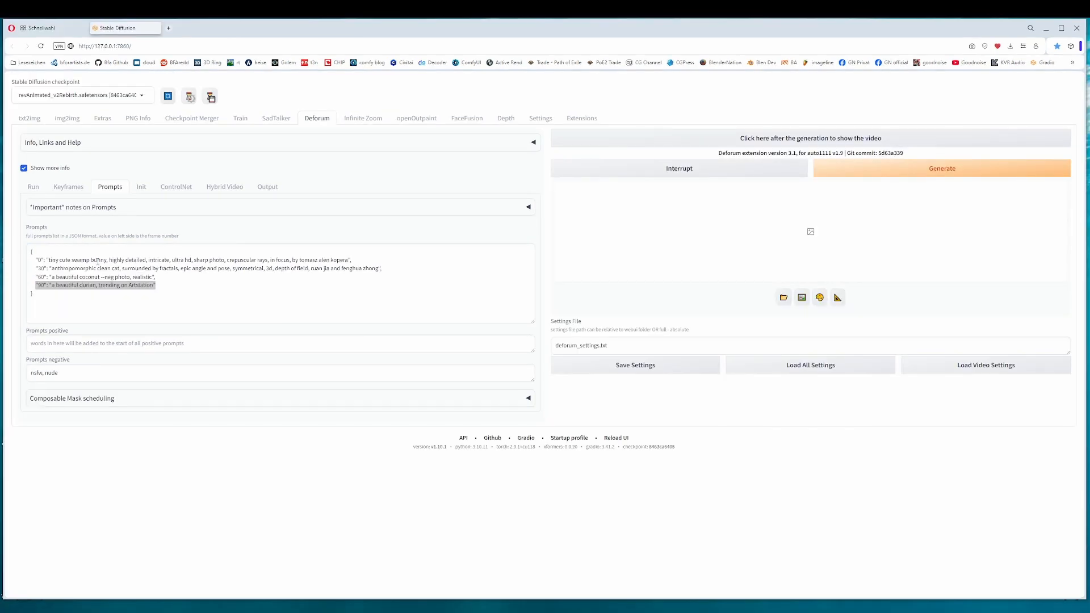
left_click(39, 260)
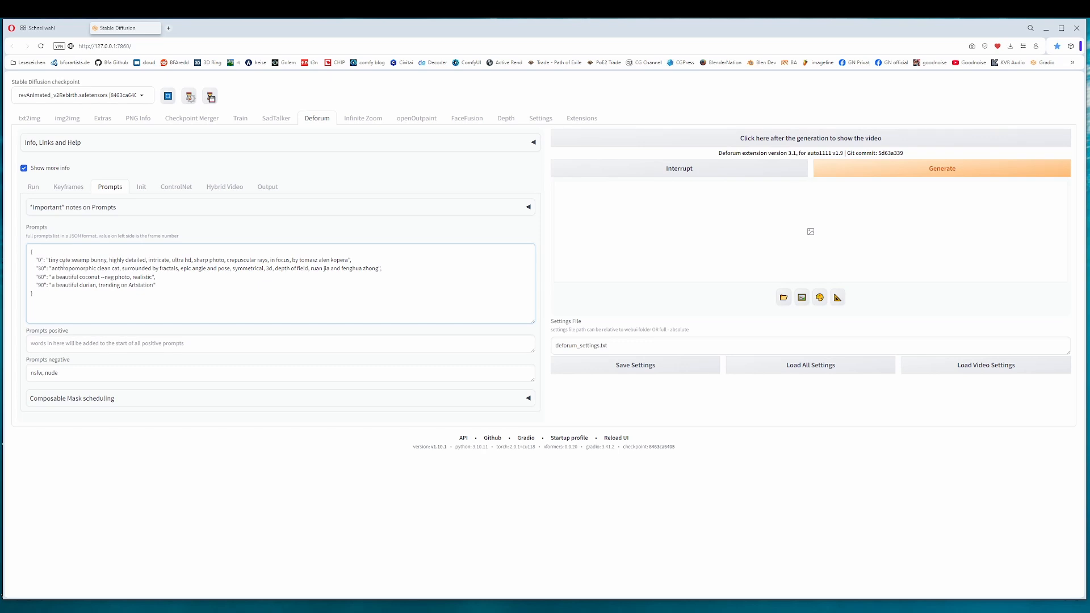
left_click_drag(67, 269, 380, 270)
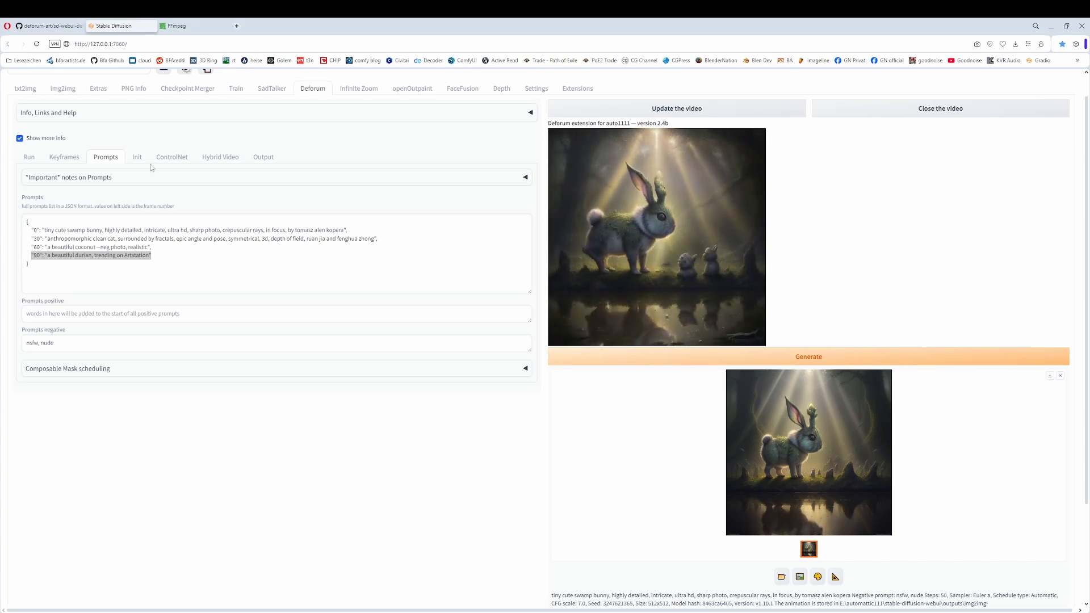
- Look through Deforum's Image Init and Video Init settings, including the init image URL
left_click(138, 159)
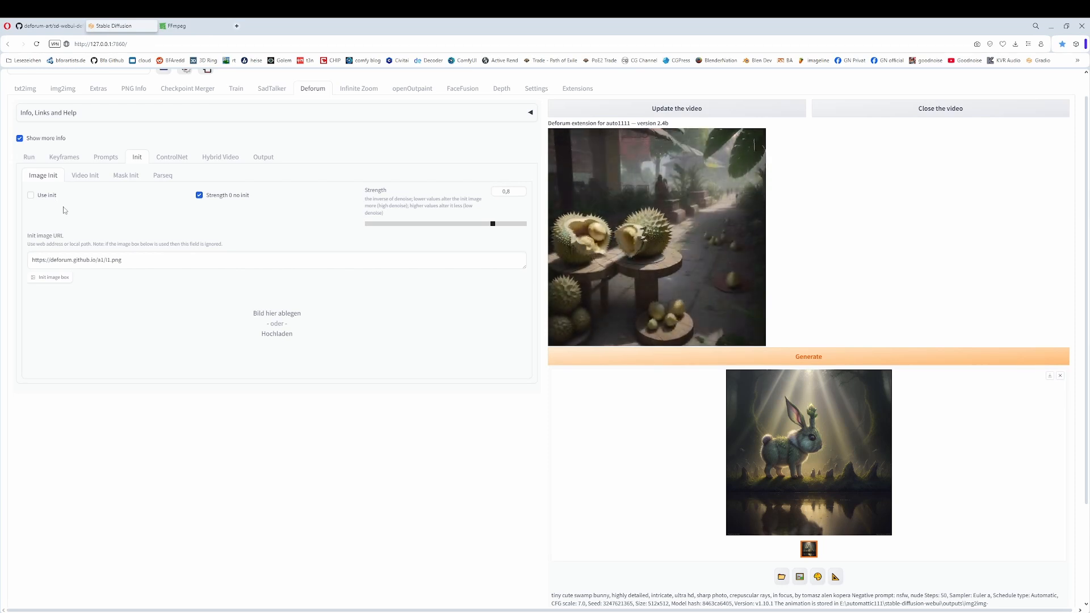
left_click(86, 175)
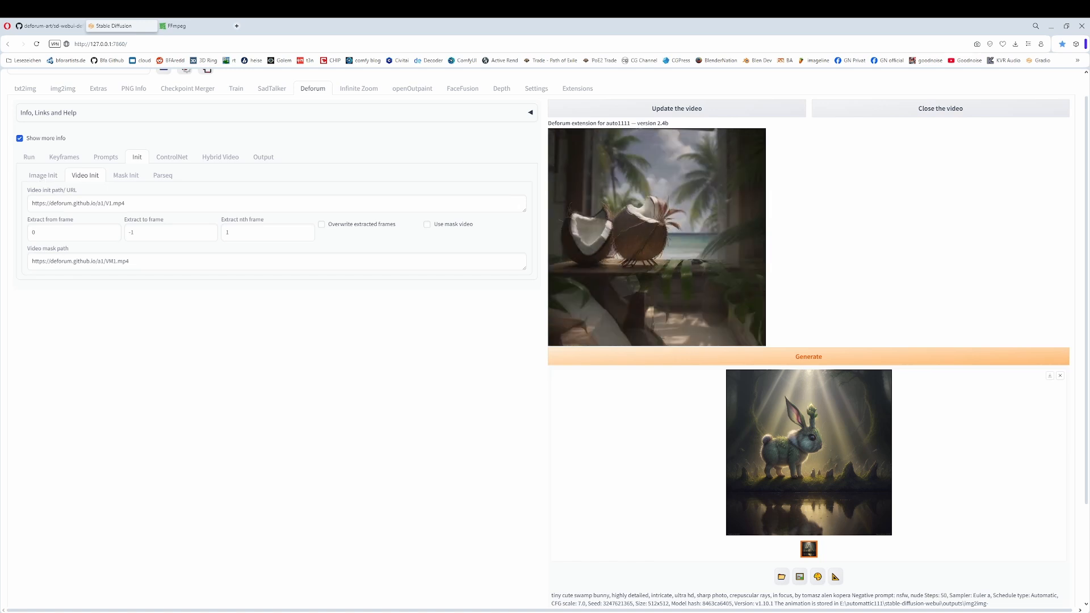
left_click(43, 176)
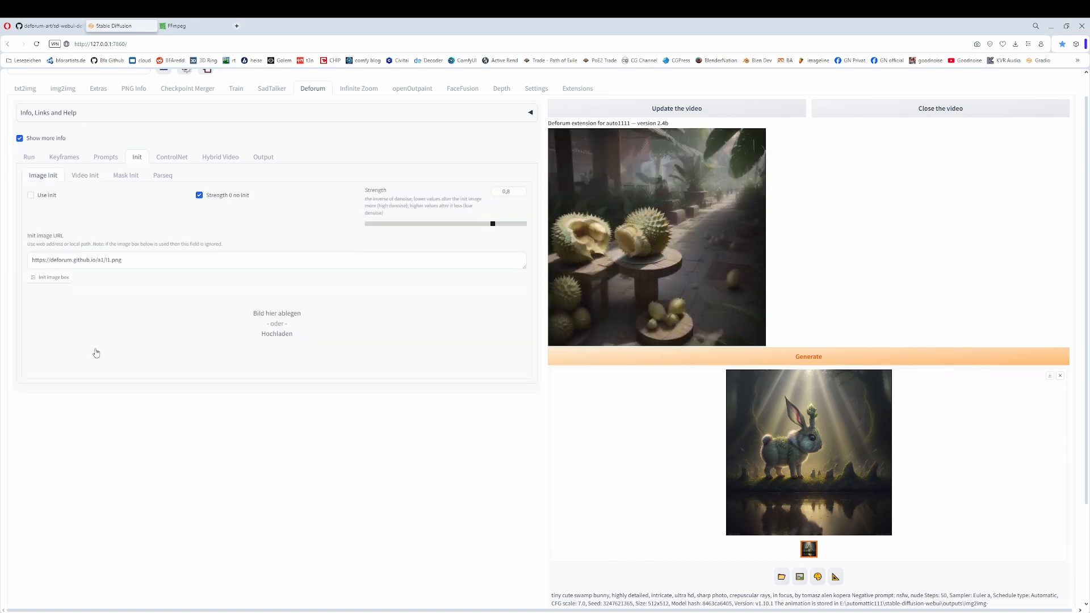
left_click(126, 261)
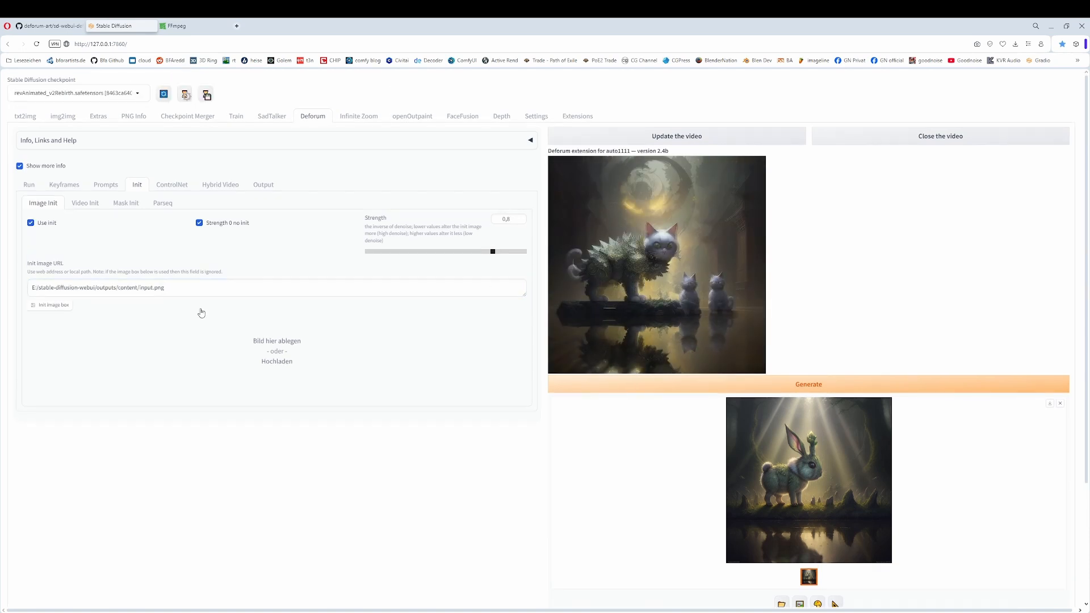
- Compare the init image path with the input.png file in the outputs/content folder
mouse_move(135, 612)
left_click(205, 585)
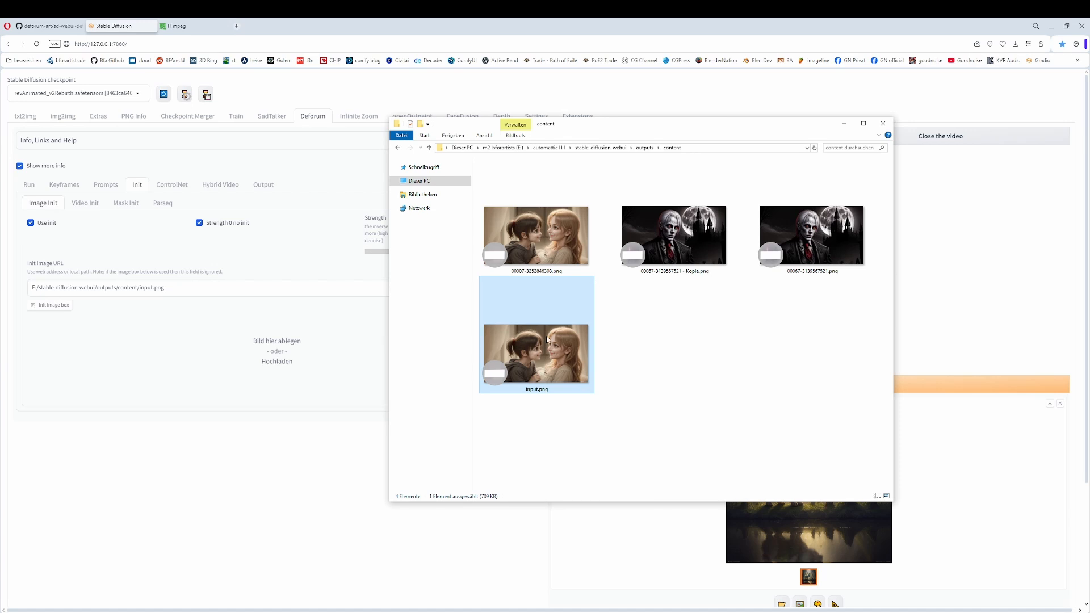
left_click(335, 306)
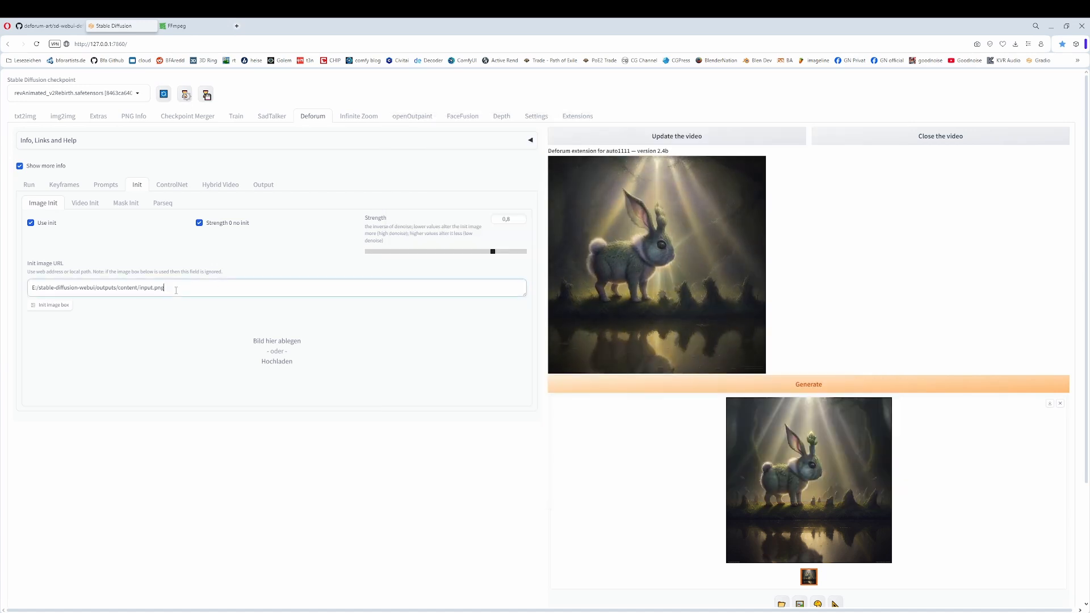
left_click(272, 352)
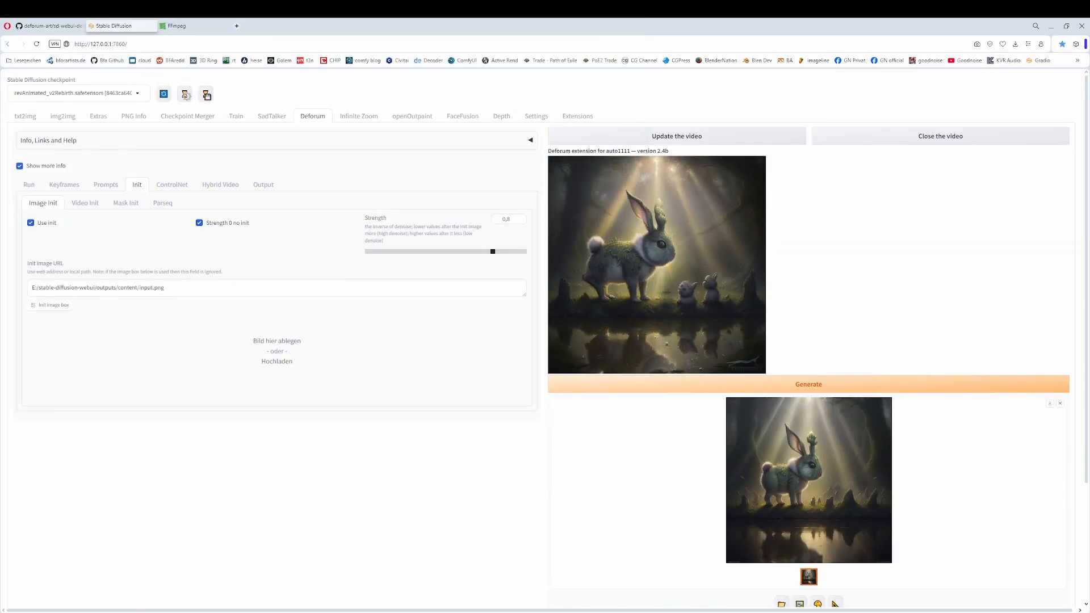
- Switch to the outputs/content folder in File Explorer and delete input.png
mouse_move(135, 611)
left_click(198, 600)
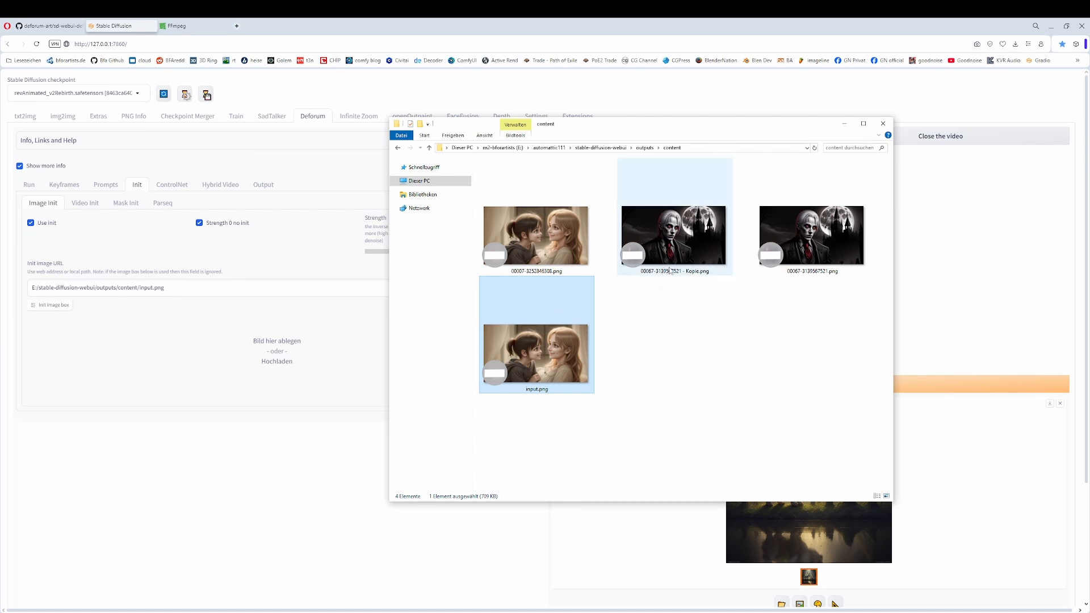
left_click(674, 250)
left_click(533, 381)
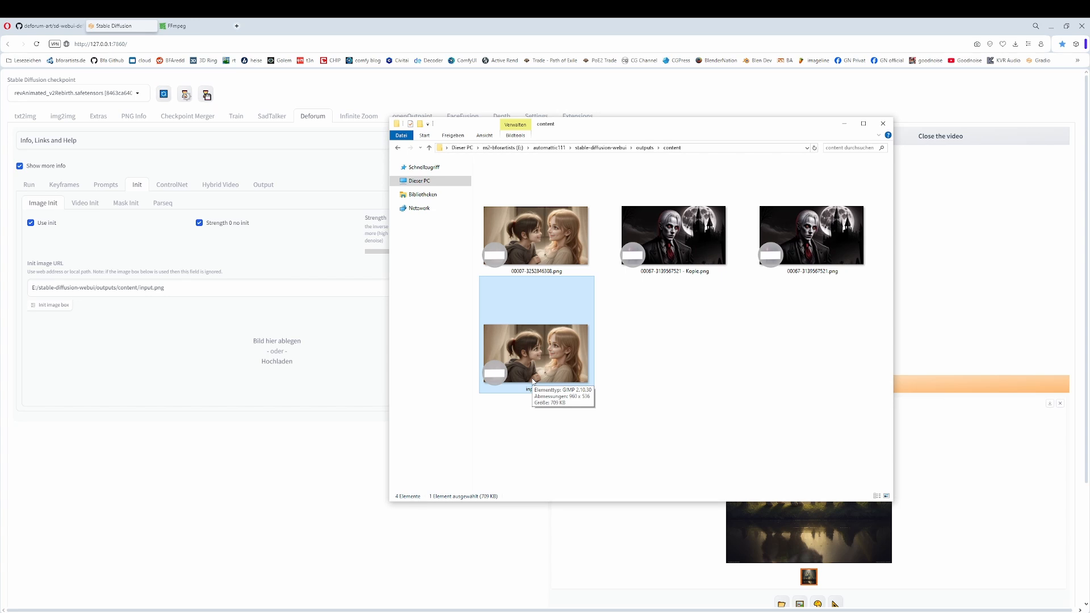
key("Delete")
- Rename the "Kopie" duplicate of the moonlit portrait image as input.png so it serves as the init image
left_click(679, 227)
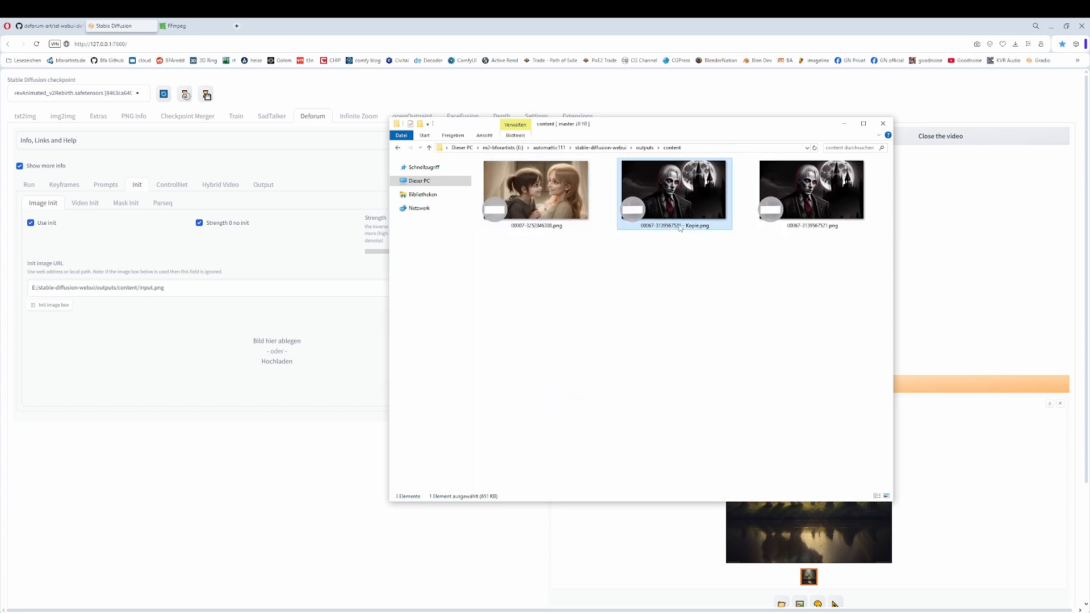
left_click(689, 226)
type("input")
key("Return")
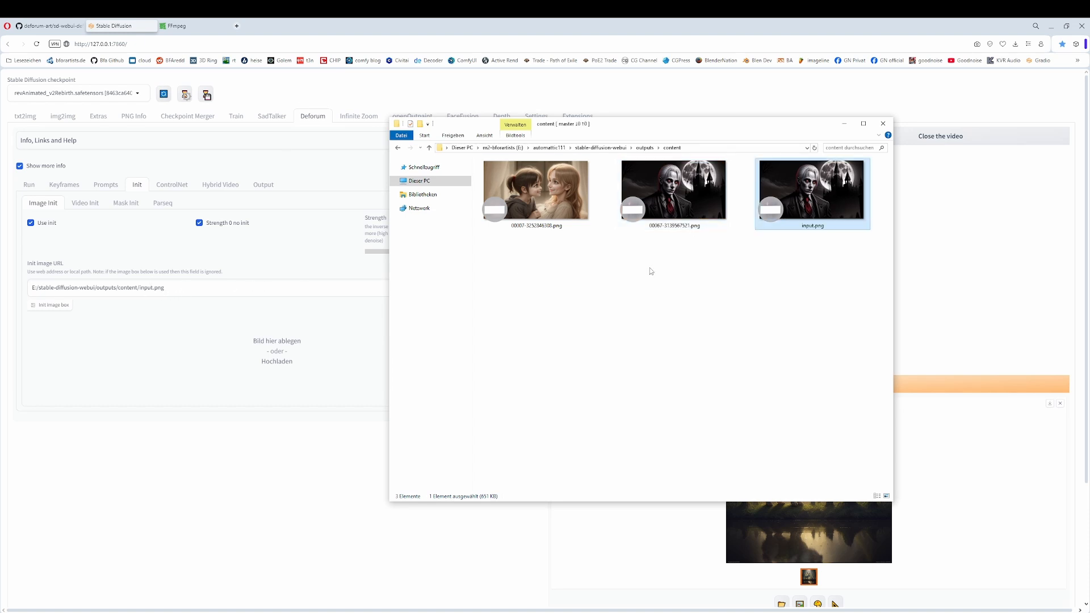
left_click(697, 189)
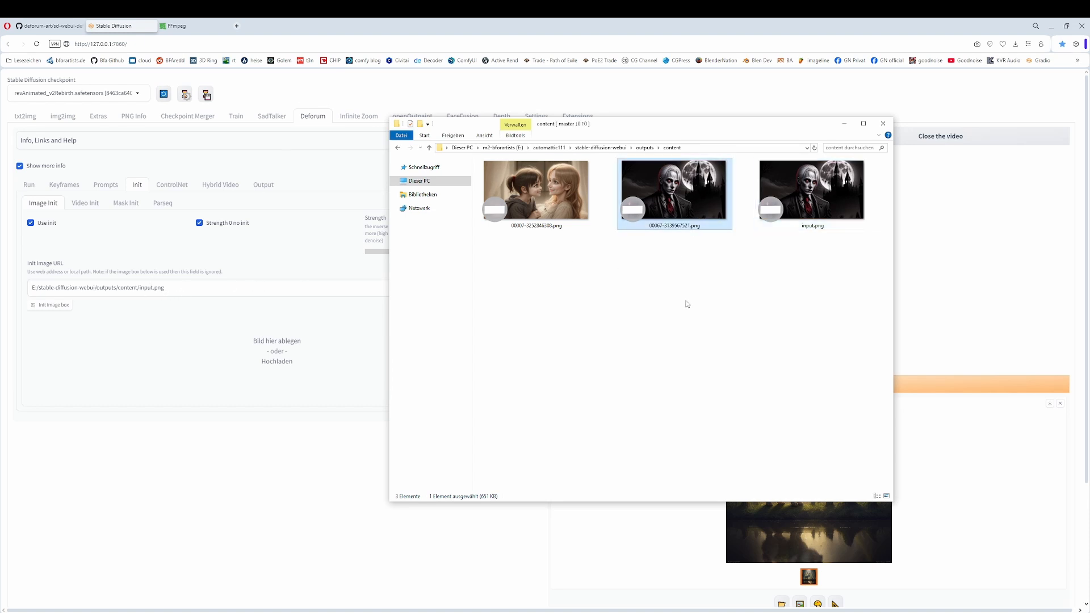
left_click(811, 214)
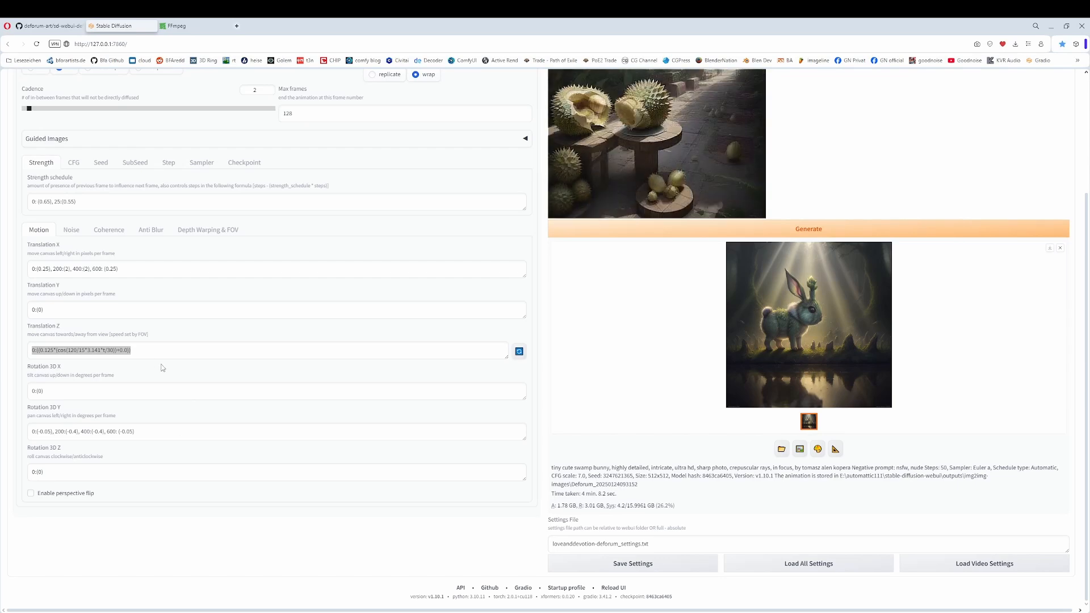
- Examine the Translation Z formula and the Translation X keyframes in the 3D motion settings, and view the street sample video
triple_click(151, 351)
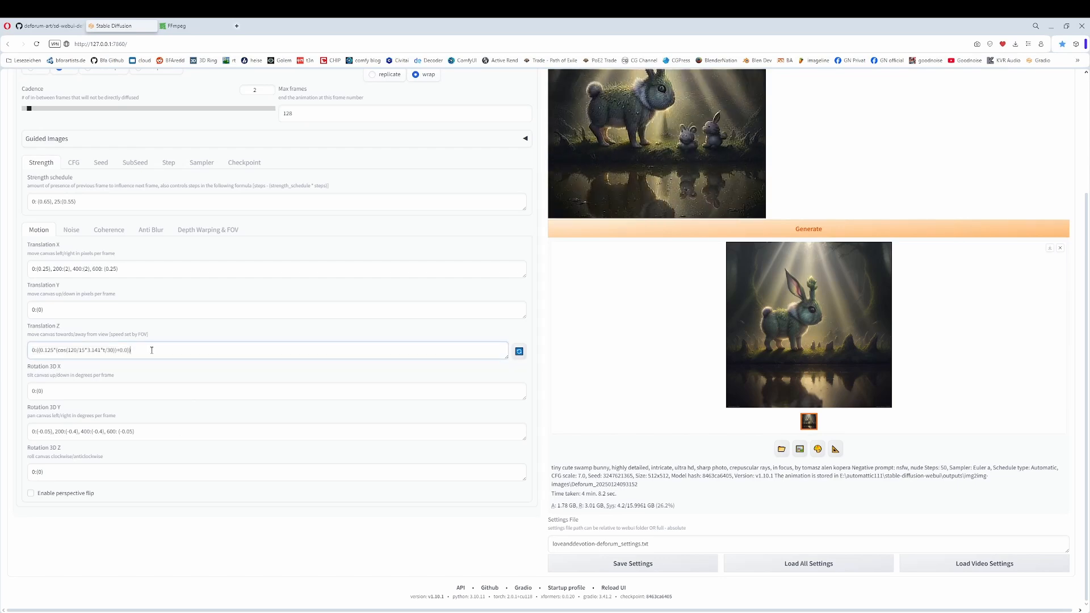
left_click_drag(152, 350, 25, 356)
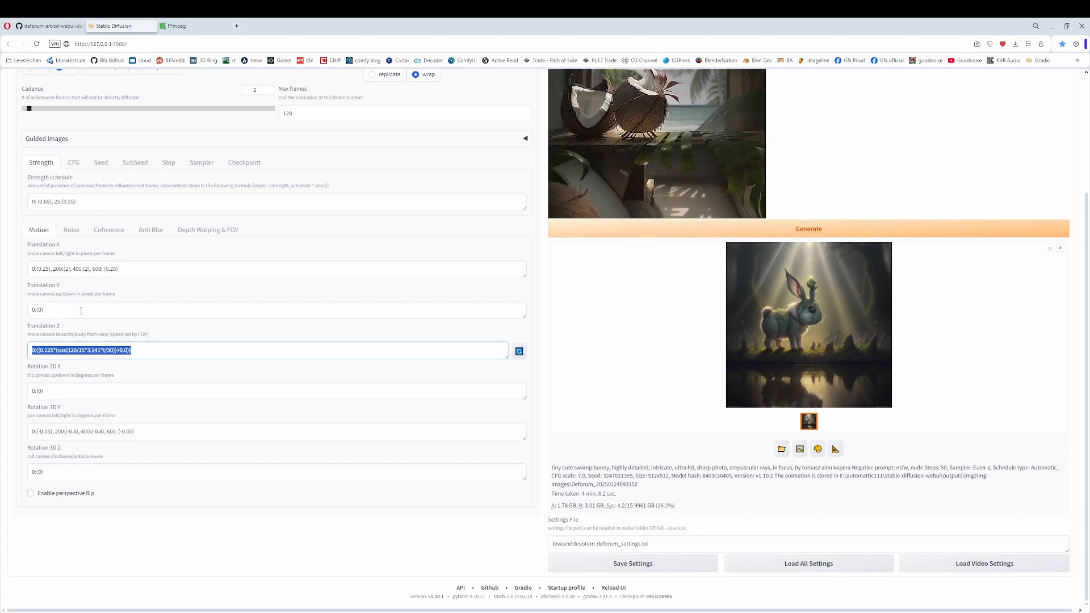
left_click(93, 268)
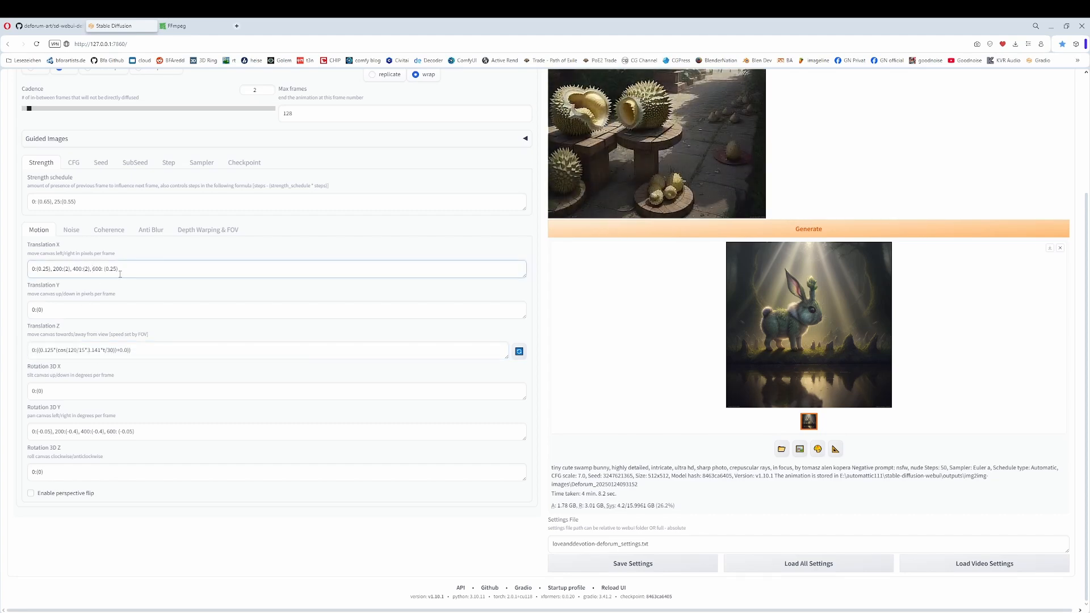
left_click_drag(120, 274, 93, 270)
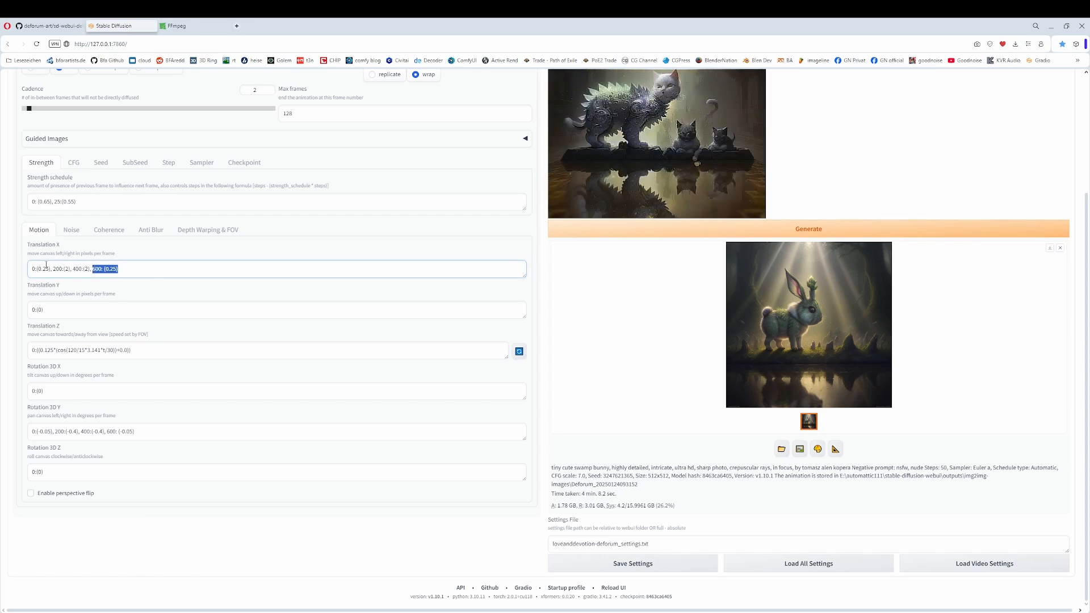
left_click_drag(51, 268, 31, 269)
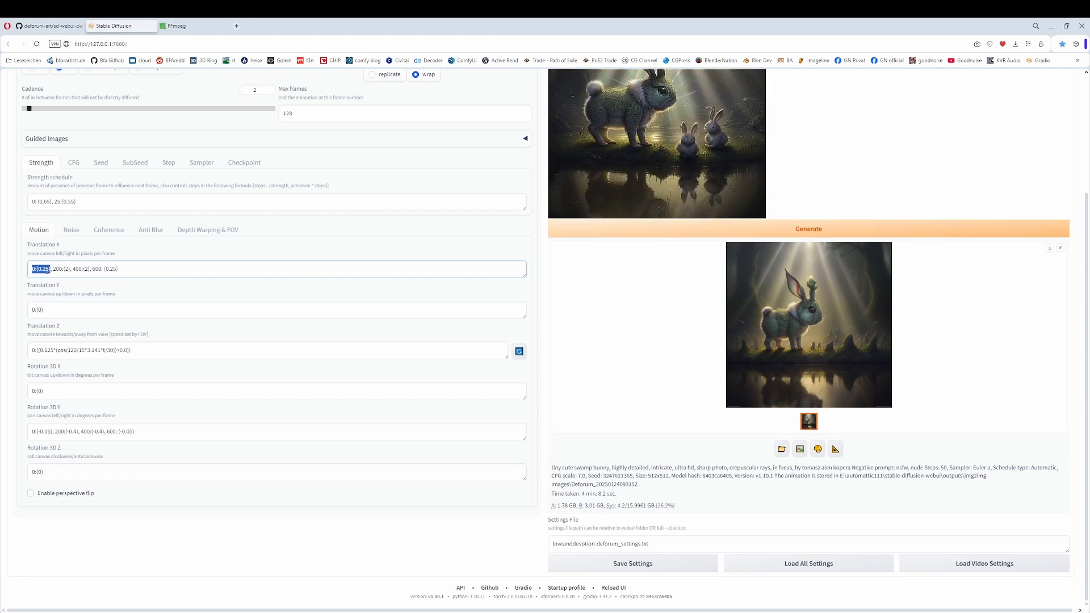
left_click_drag(71, 269, 53, 269)
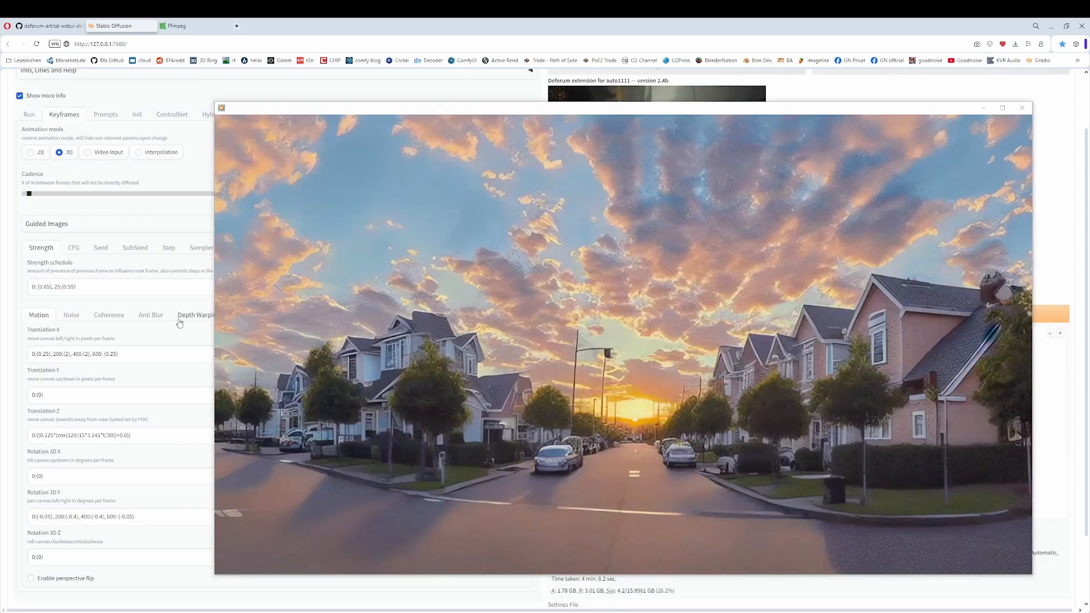
left_click(623, 563)
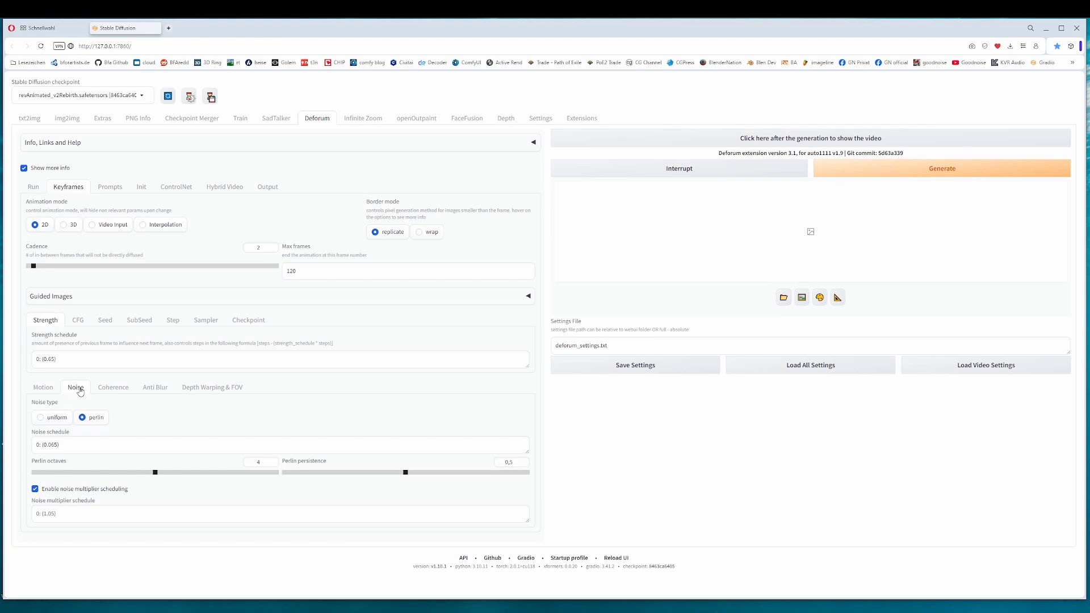
- Examine the default strength and noise schedules, and play the sample video of the angler at the water
triple_click(88, 354)
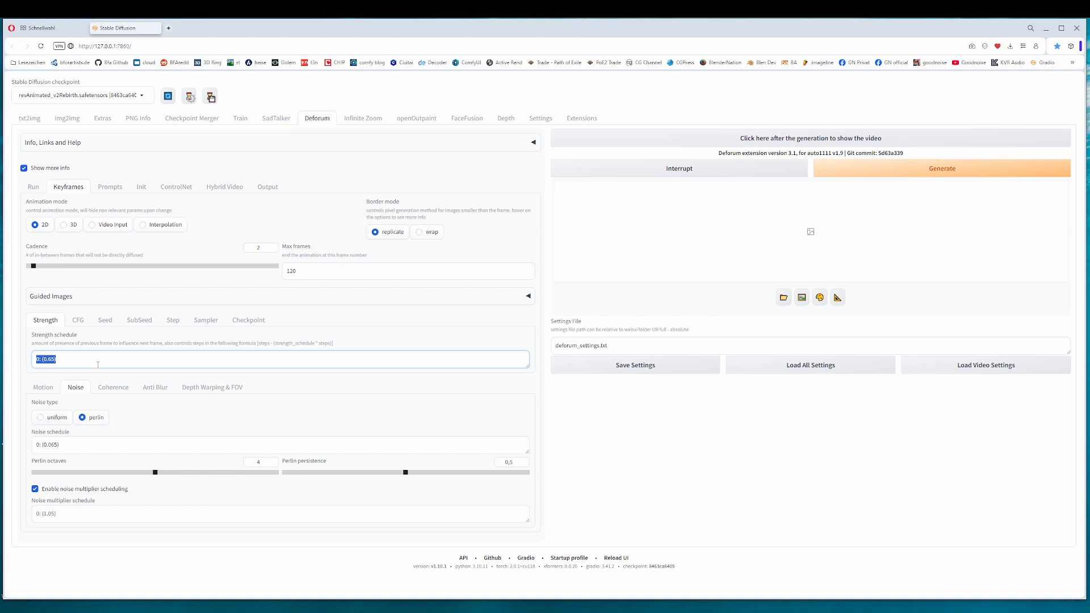
left_click(79, 444)
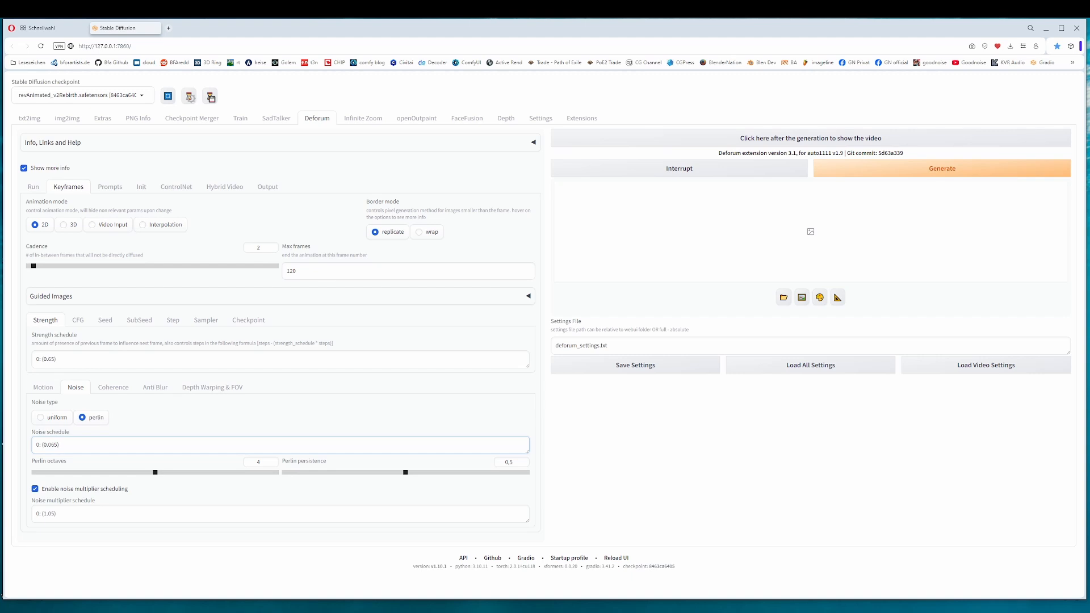
key("alt+Tab")
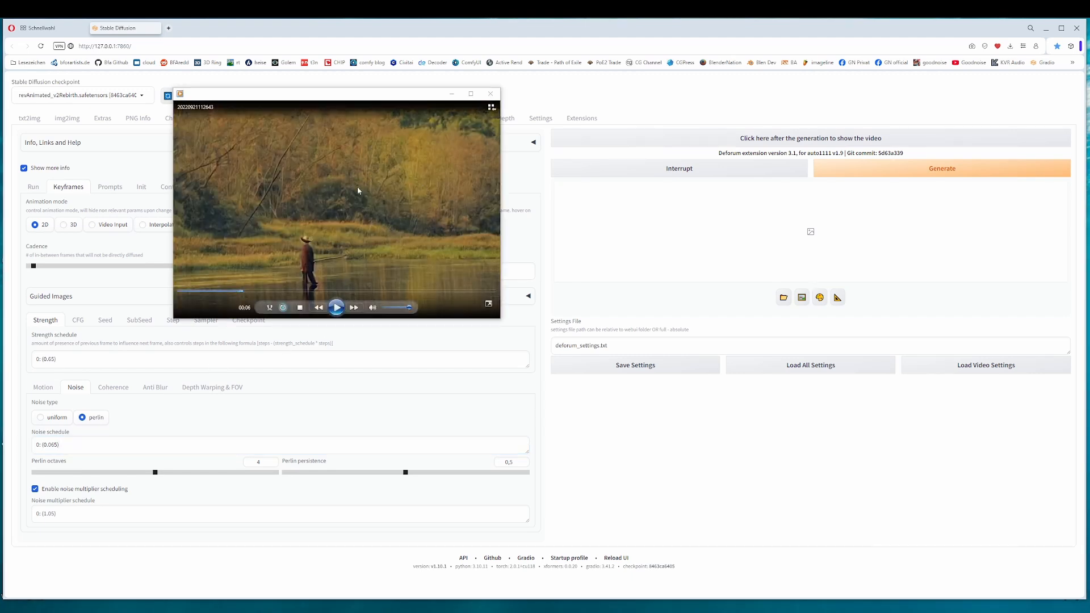
left_click(336, 307)
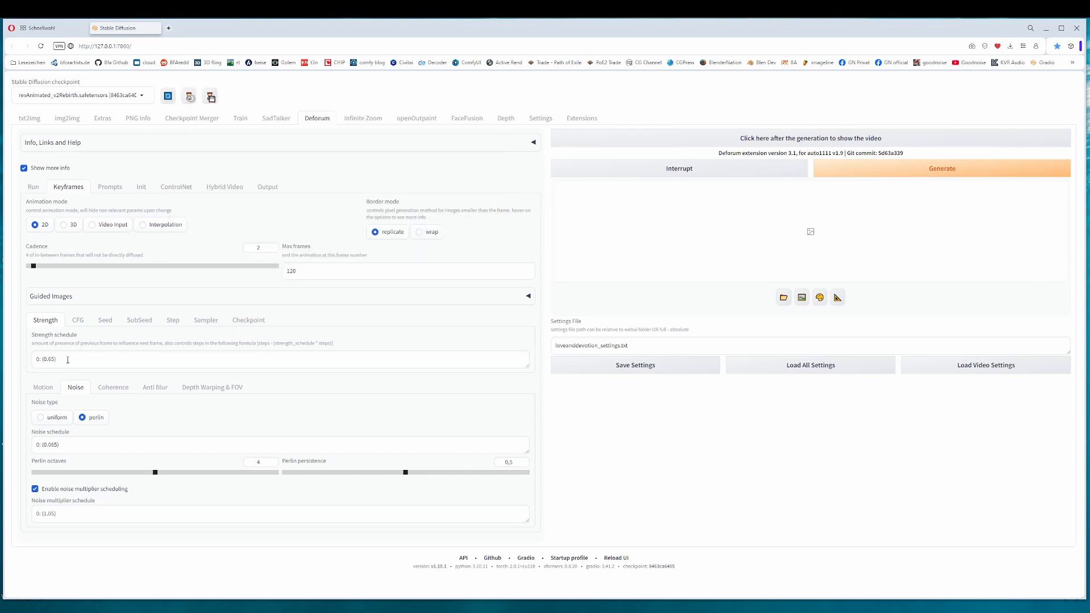
- Load all settings from loveanddevotion_settings.txt and inspect the resulting strength and noise schedules in the keyframe settings
left_click(792, 367)
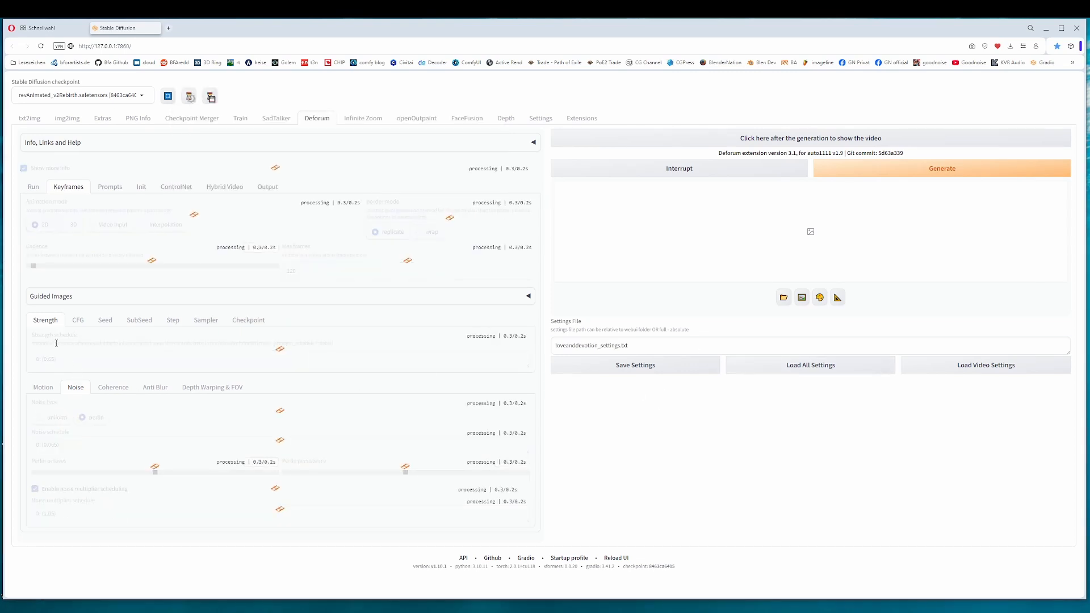
left_click(80, 361)
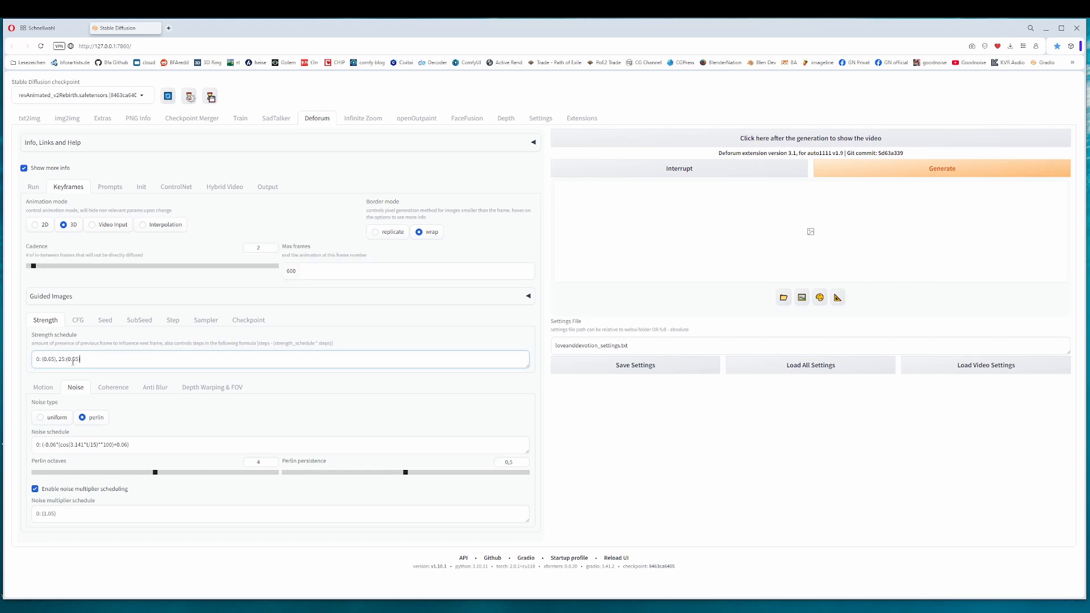
double_click(76, 362)
left_click(144, 449)
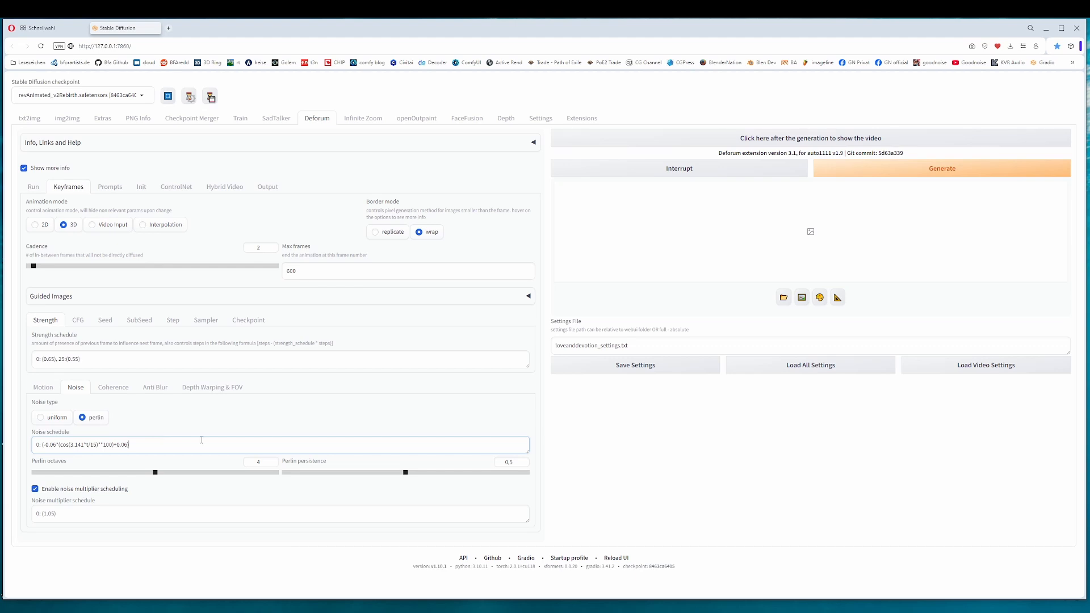
left_click(612, 475)
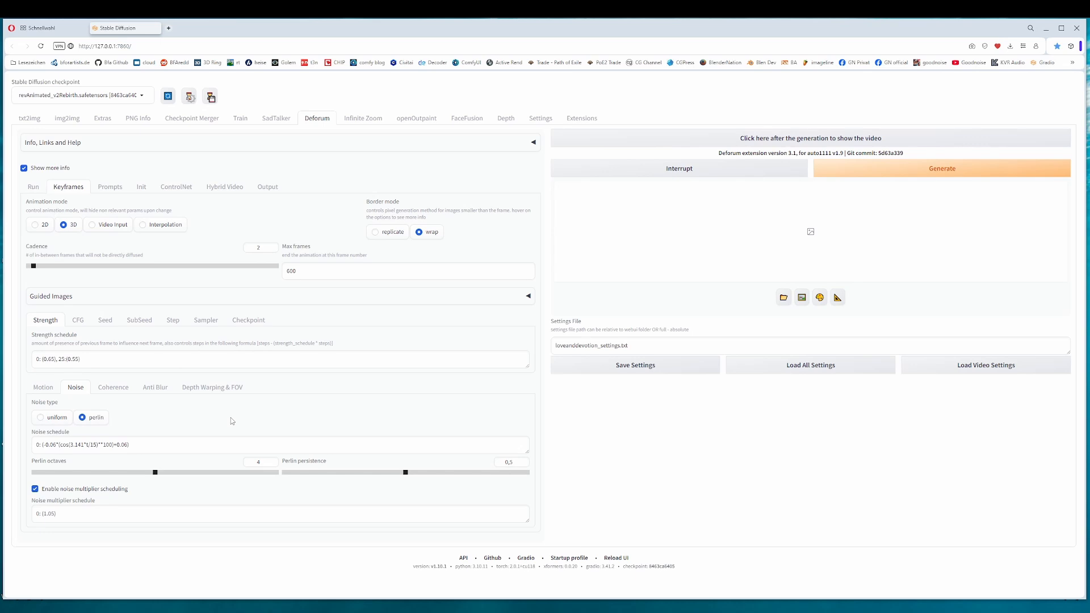
left_click(106, 194)
left_click(74, 194)
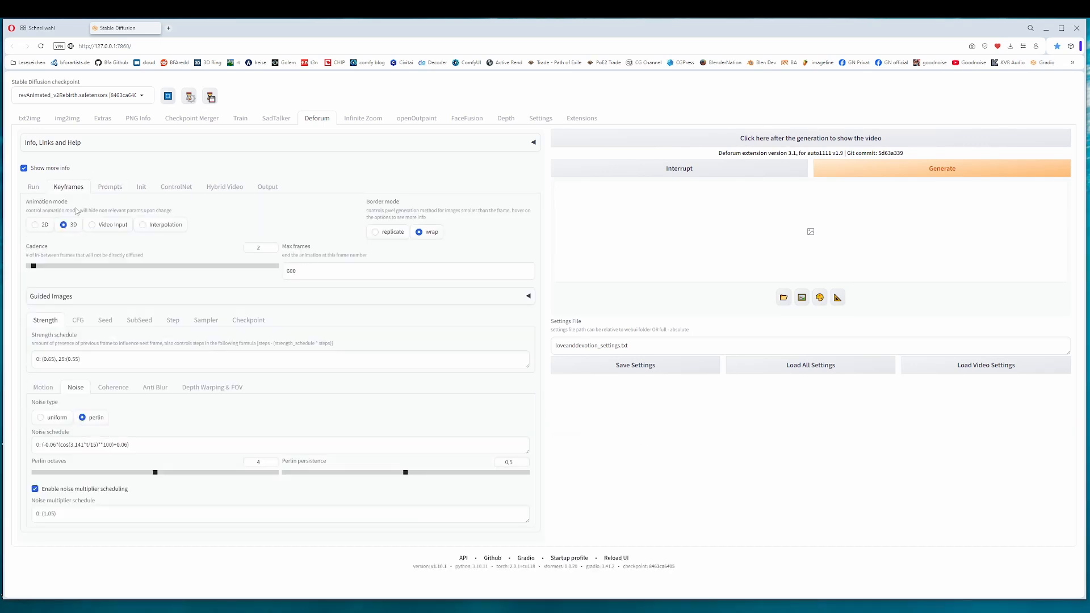